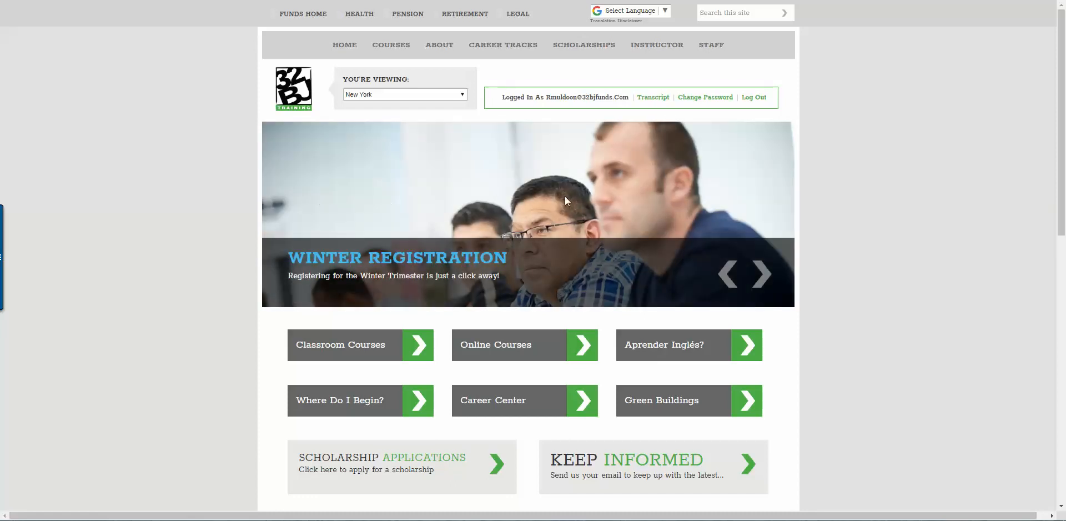
Open the staff Instructors page and set the search type to Instructor Management
{"action": "mouse_move", "coordinate": [704, 35]}
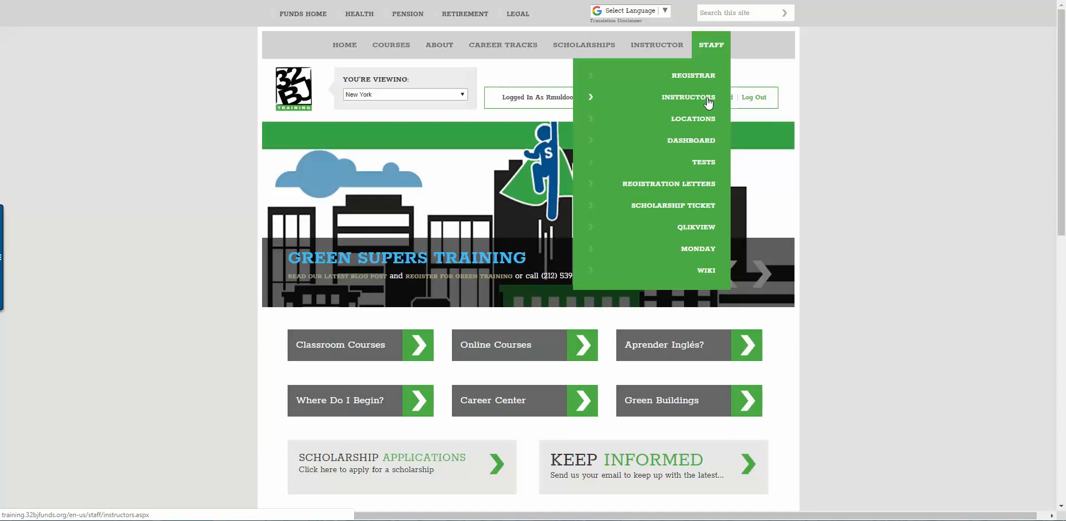
{"action": "left_click", "coordinate": [708, 97]}
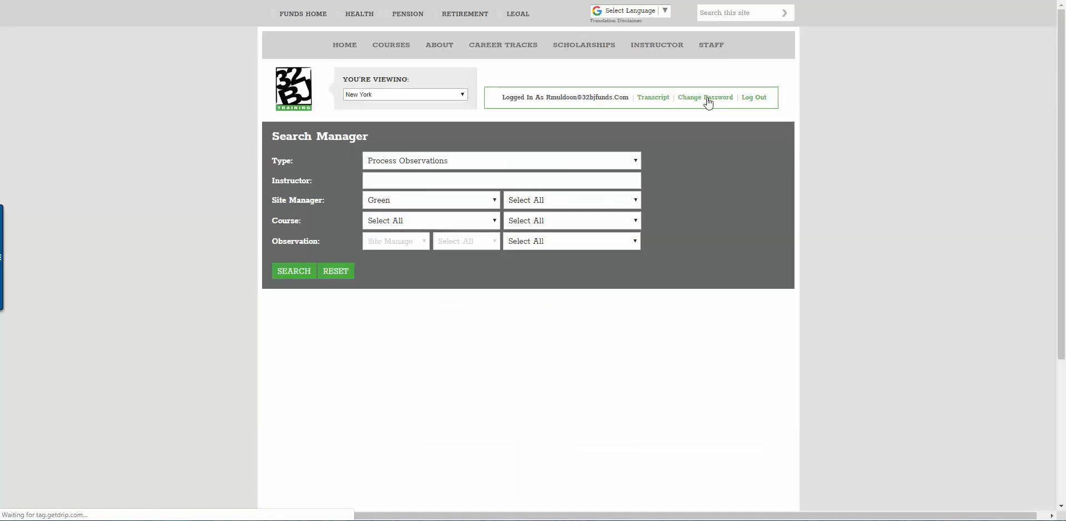
{"action": "left_click", "coordinate": [611, 161]}
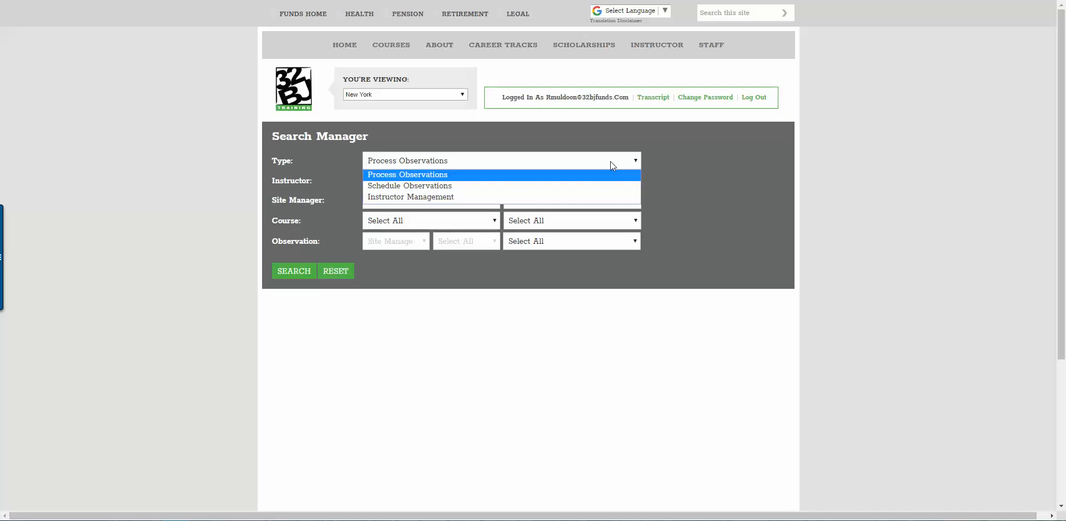
{"action": "left_click", "coordinate": [449, 197]}
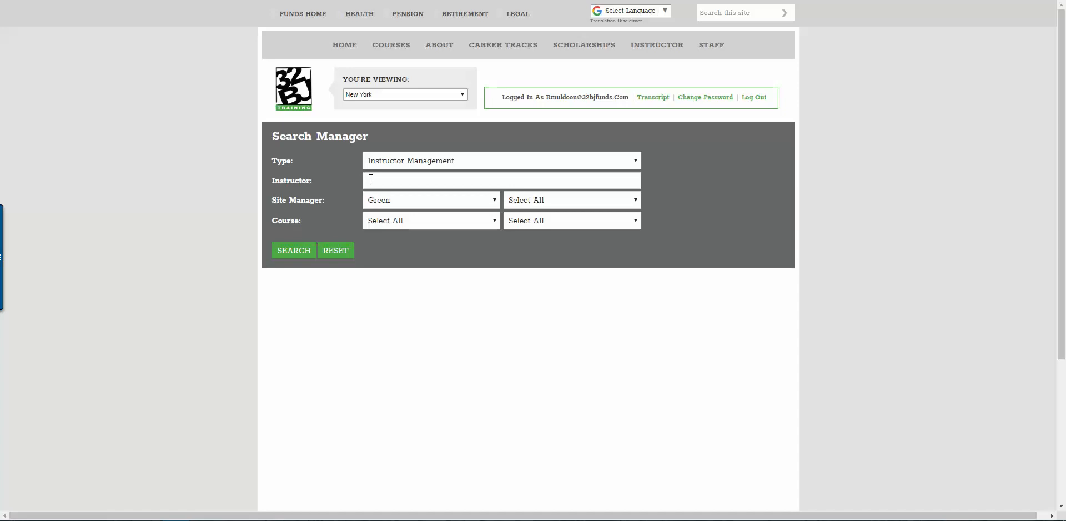
Search for all instructors under the Green site manager and look through the list
{"action": "left_click", "coordinate": [494, 201]}
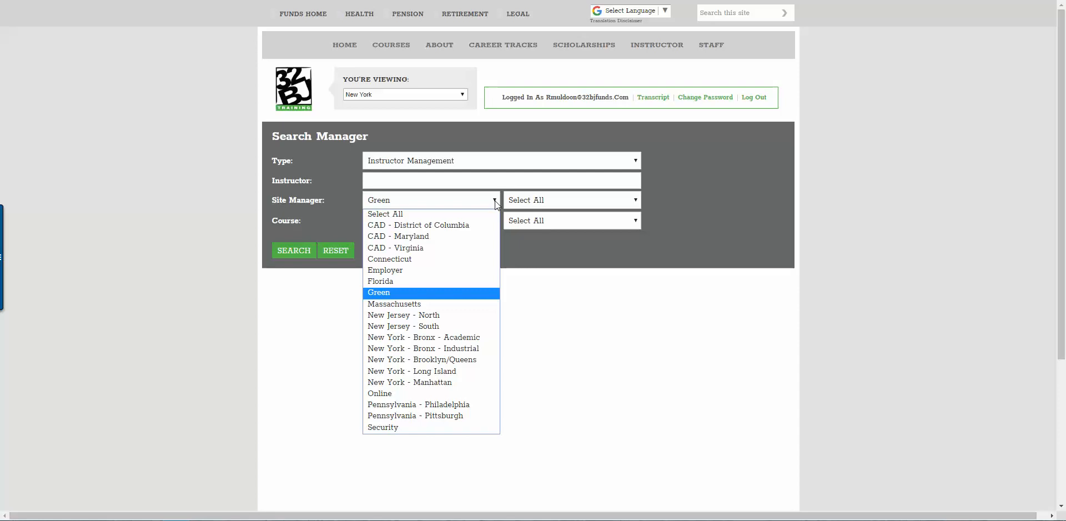
{"action": "left_click", "coordinate": [494, 201]}
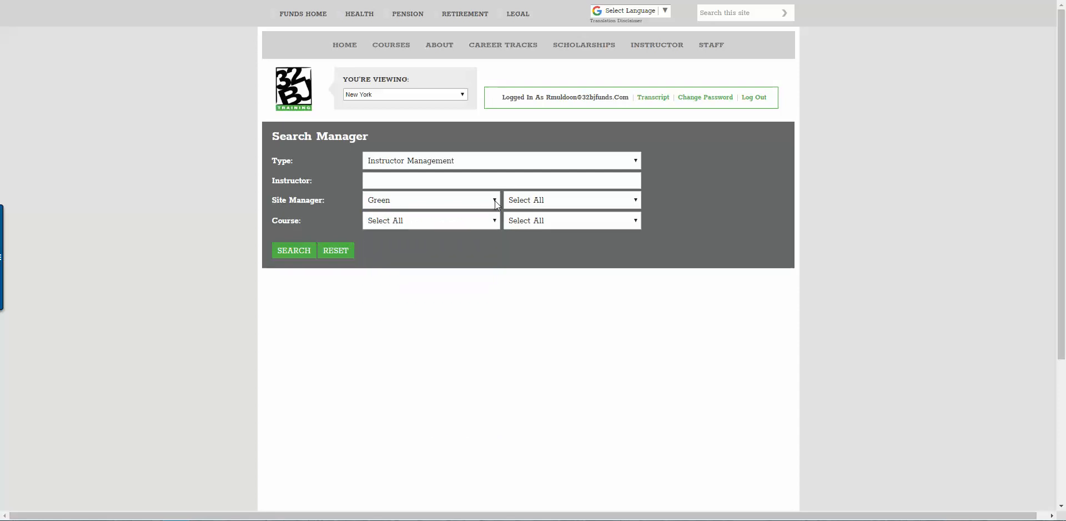
{"action": "left_click", "coordinate": [295, 249]}
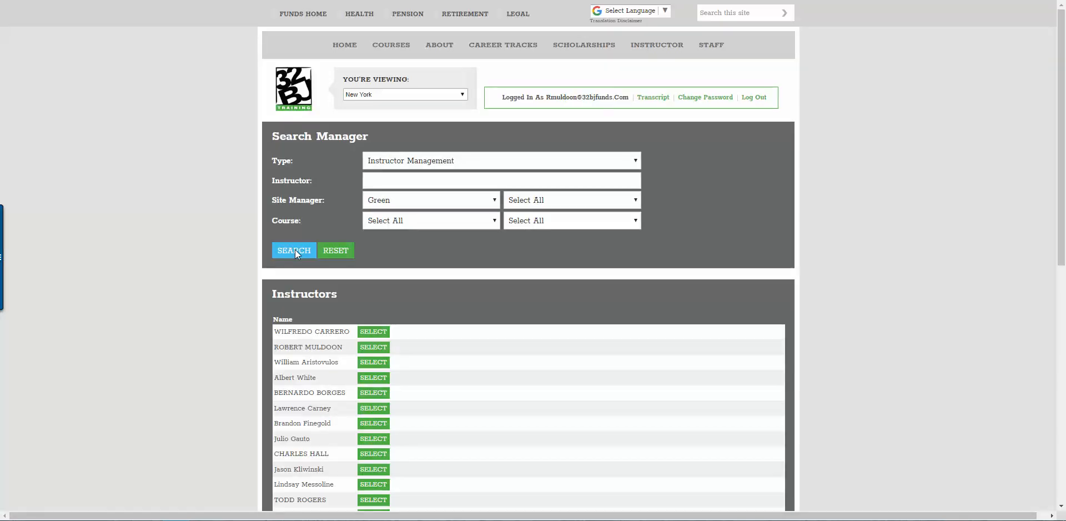
{"action": "scroll", "coordinate": [492, 373], "scroll_direction": "down", "scroll_amount": 2}
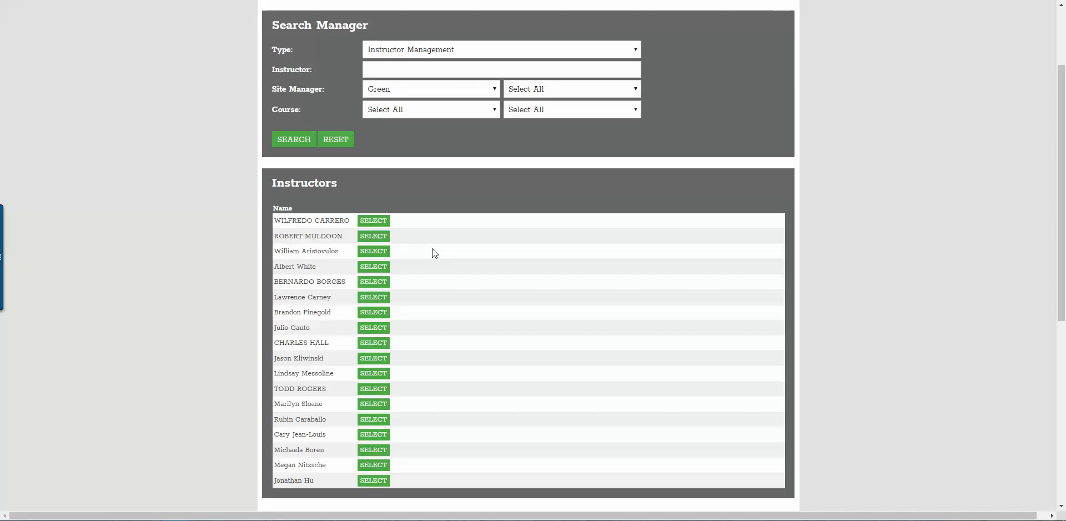
Reset the search filters and search for a single instructor by last name
{"action": "left_click", "coordinate": [336, 139]}
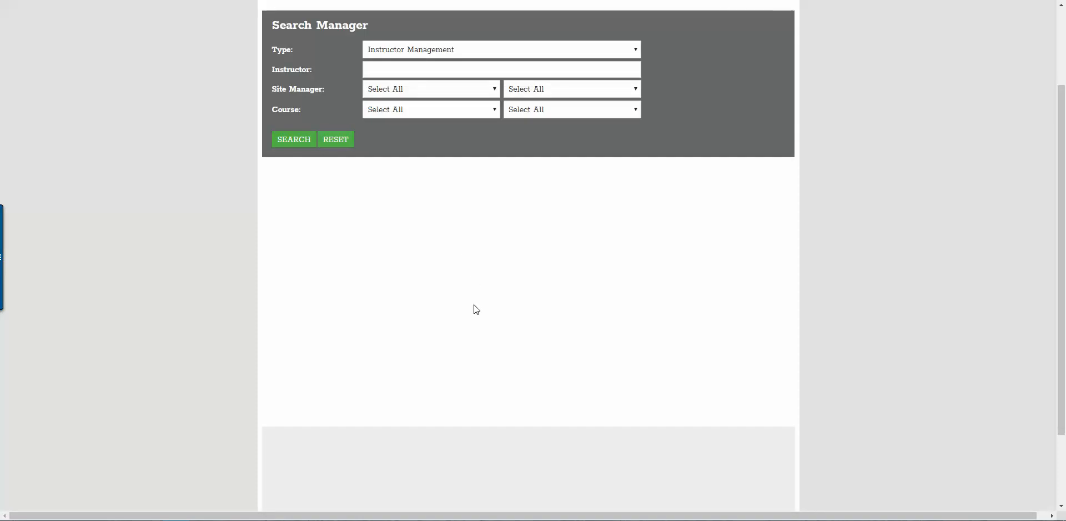
{"action": "scroll", "coordinate": [474, 306], "scroll_direction": "up", "scroll_amount": 1}
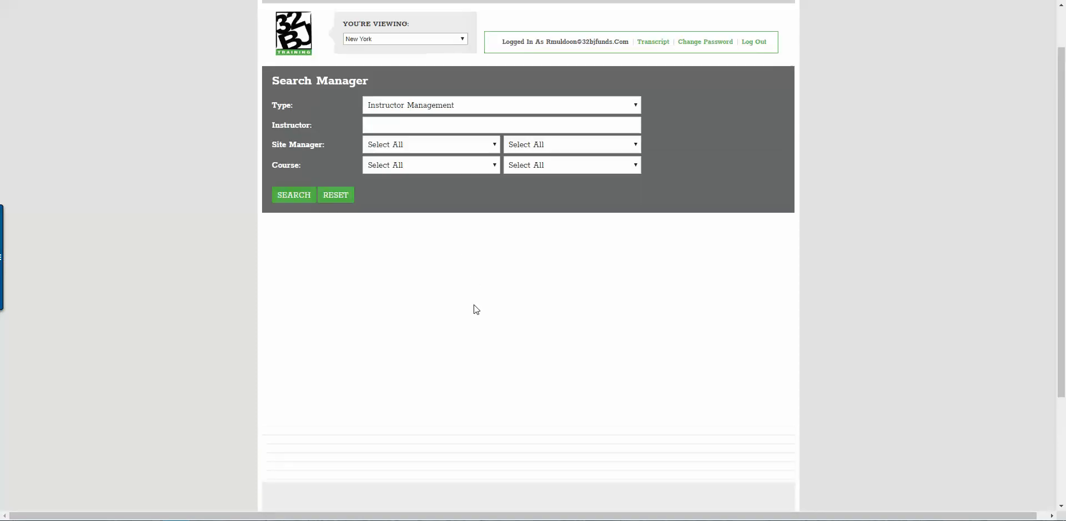
{"action": "left_click", "coordinate": [409, 125]}
{"action": "type", "text": "kliwinski"}
{"action": "key", "text": "BackSpace"}
{"action": "type", "text": "in"}
{"action": "type", "text": "ski"}
{"action": "key", "text": "Return"}
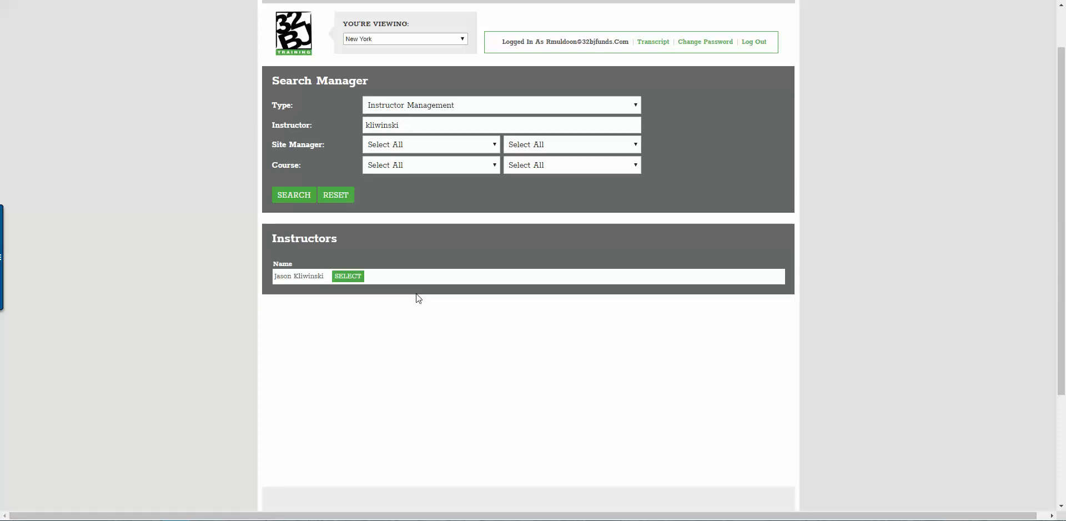
Open the found instructor's record and add the instructor to Cycle W19 Site Manager
{"action": "left_click", "coordinate": [346, 277]}
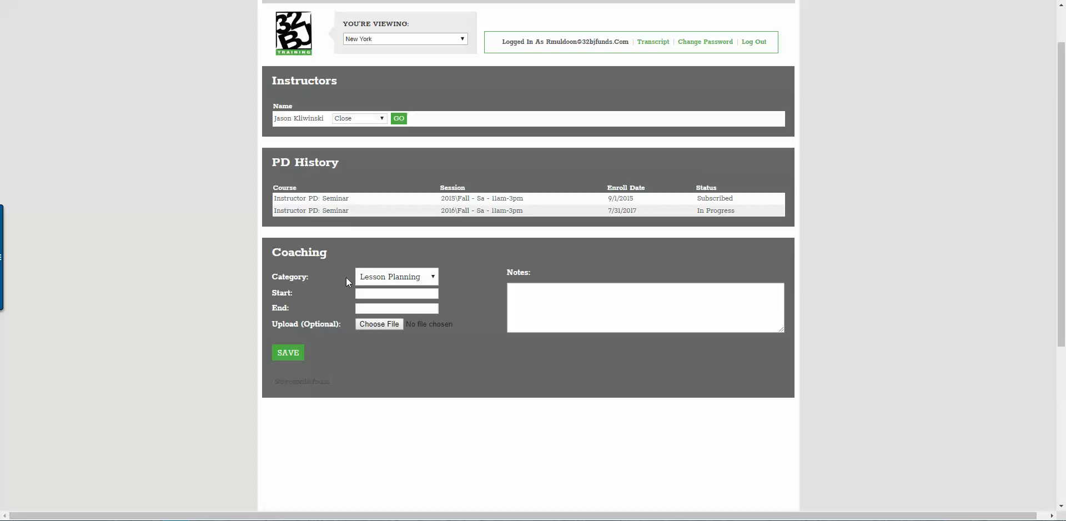
{"action": "left_click", "coordinate": [370, 119]}
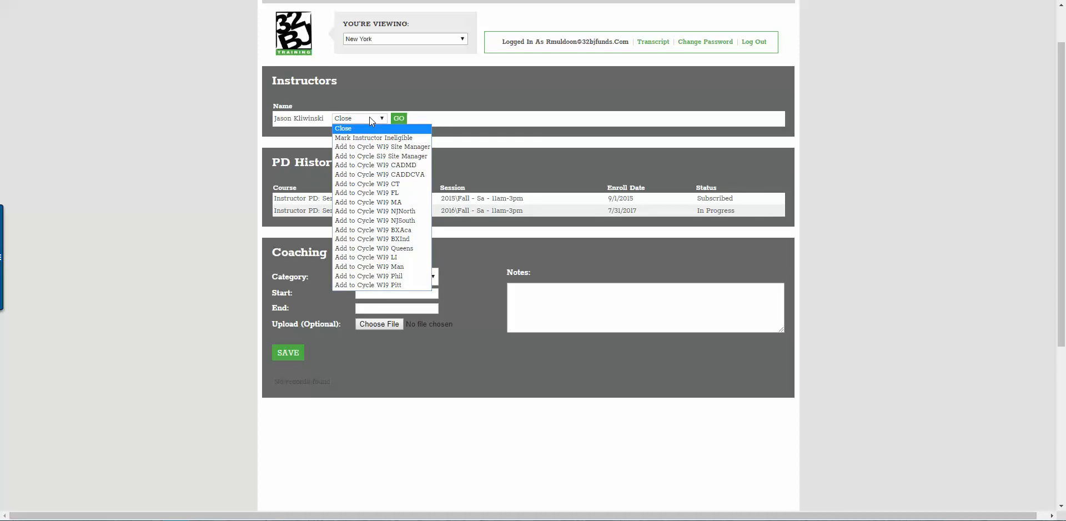
{"action": "left_click", "coordinate": [378, 146]}
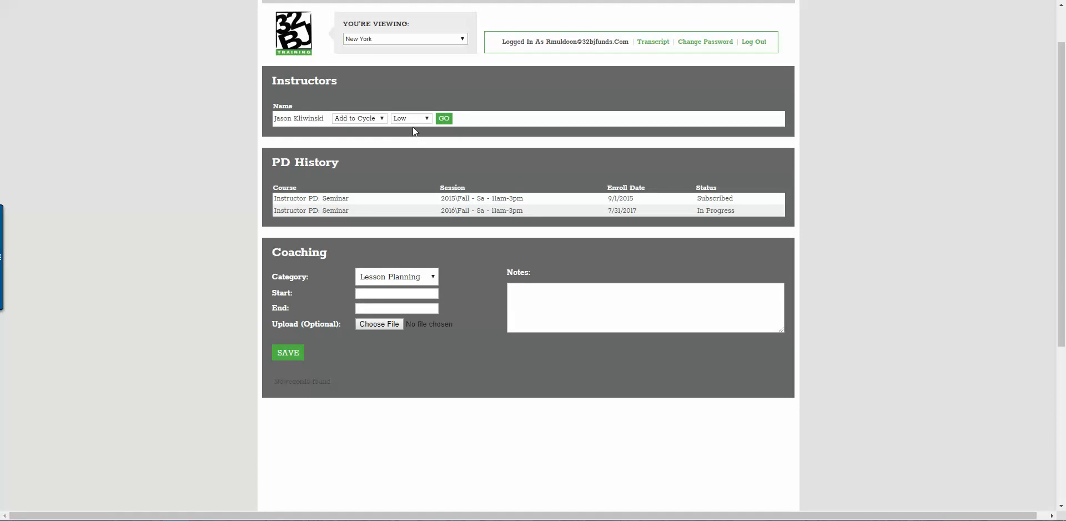
{"action": "left_click", "coordinate": [416, 120]}
{"action": "left_click", "coordinate": [447, 118]}
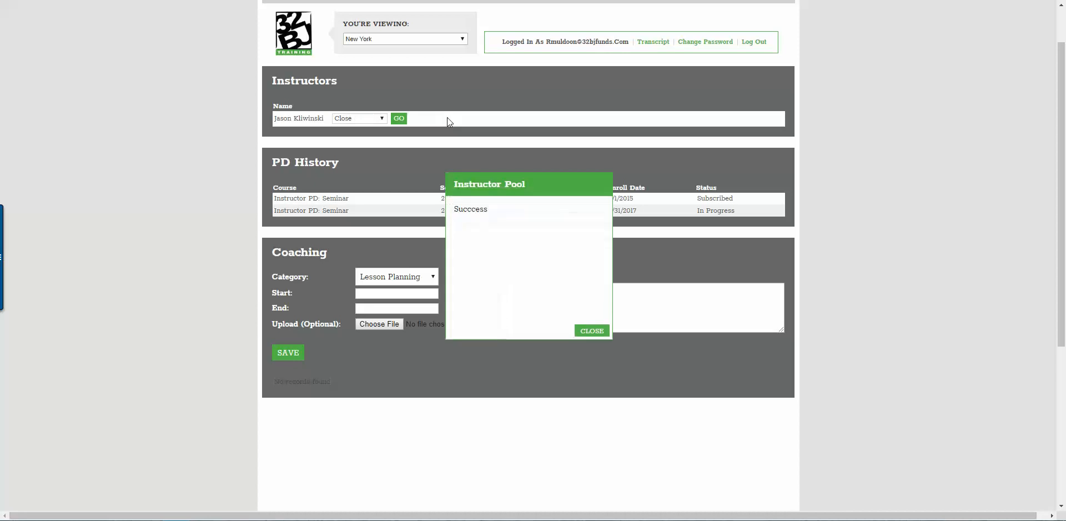
{"action": "left_click", "coordinate": [590, 331]}
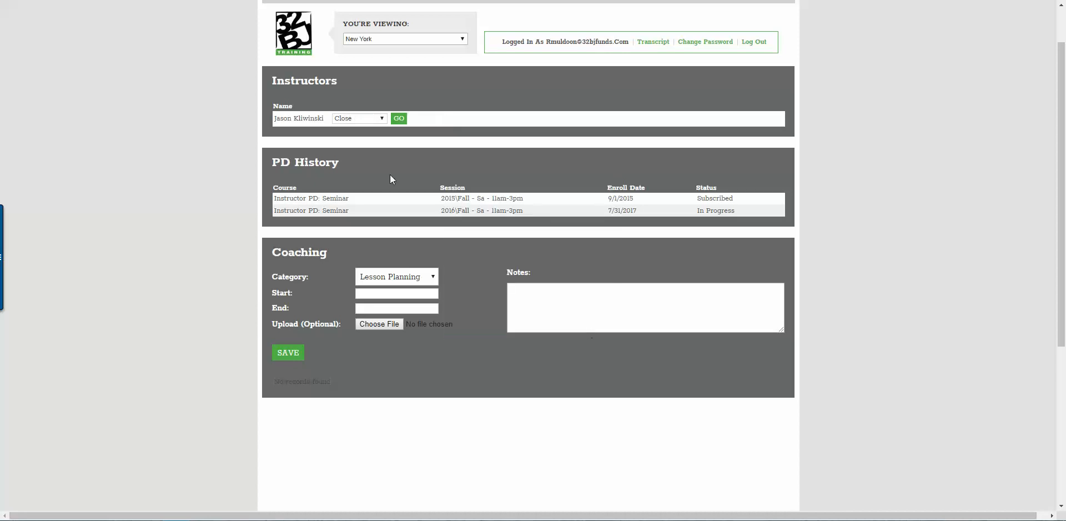
Add the same instructor to Cycle S19 Site Manager and close the instructor's record
{"action": "left_click", "coordinate": [377, 119]}
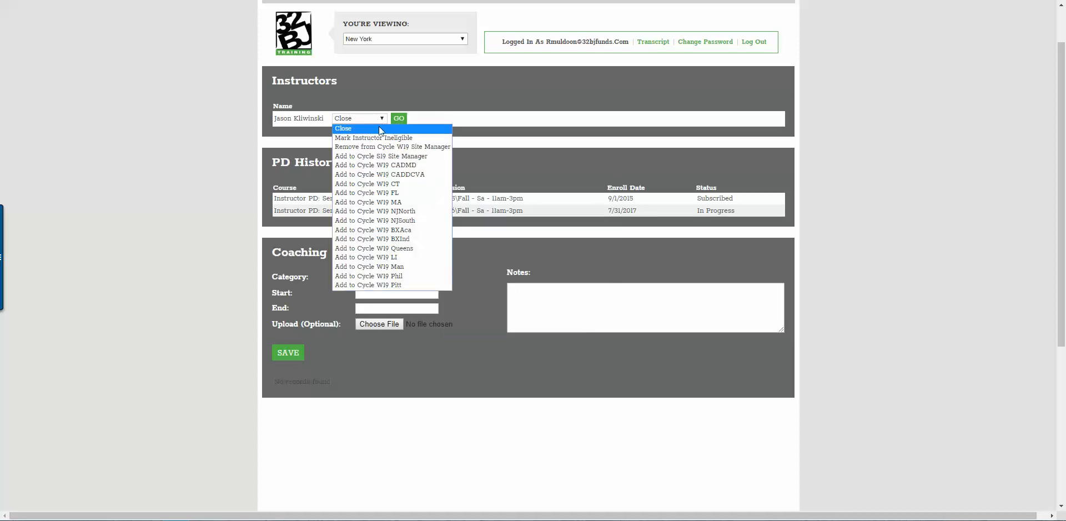
{"action": "left_click", "coordinate": [390, 160]}
{"action": "left_click", "coordinate": [411, 119]}
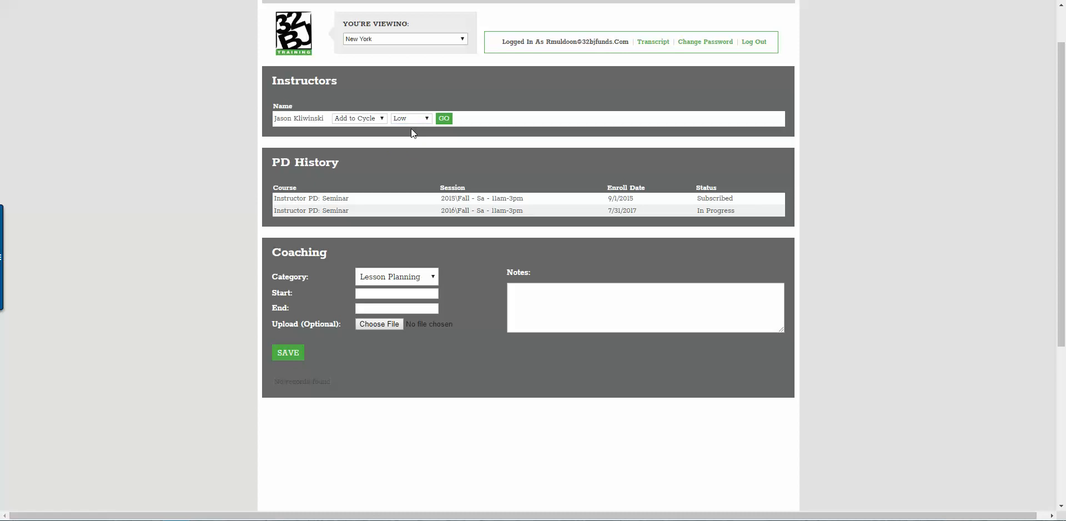
{"action": "left_click", "coordinate": [444, 119]}
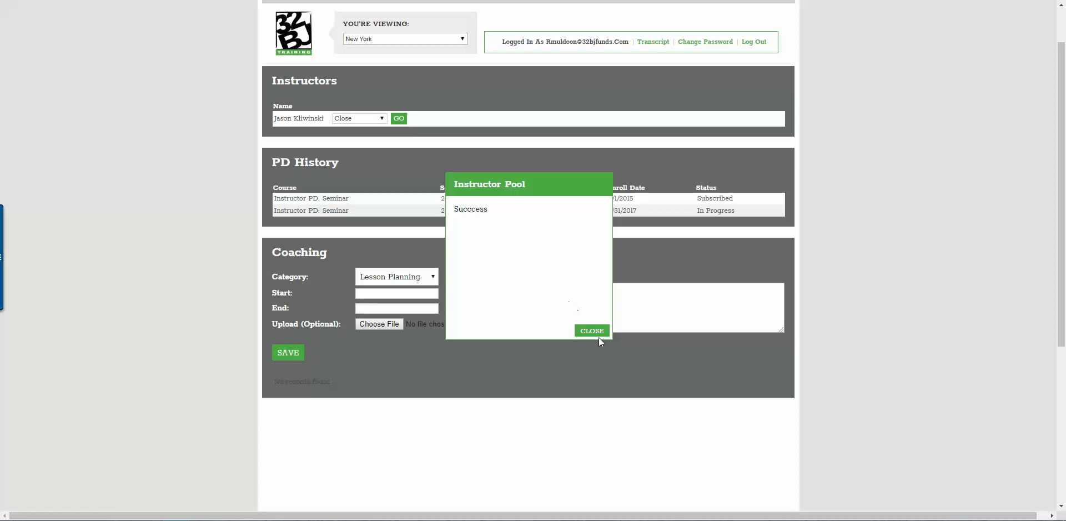
{"action": "left_click", "coordinate": [592, 331]}
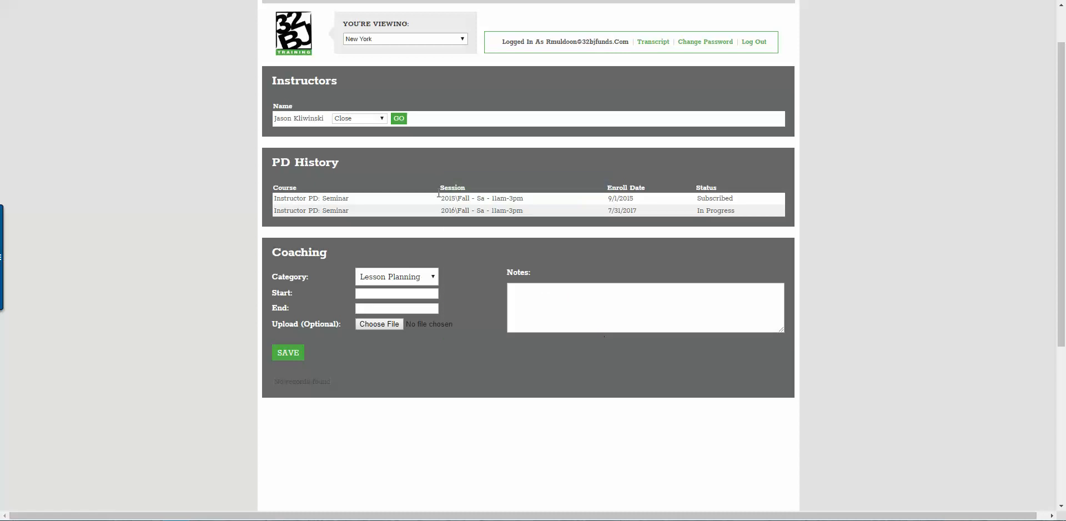
{"action": "left_click", "coordinate": [398, 118]}
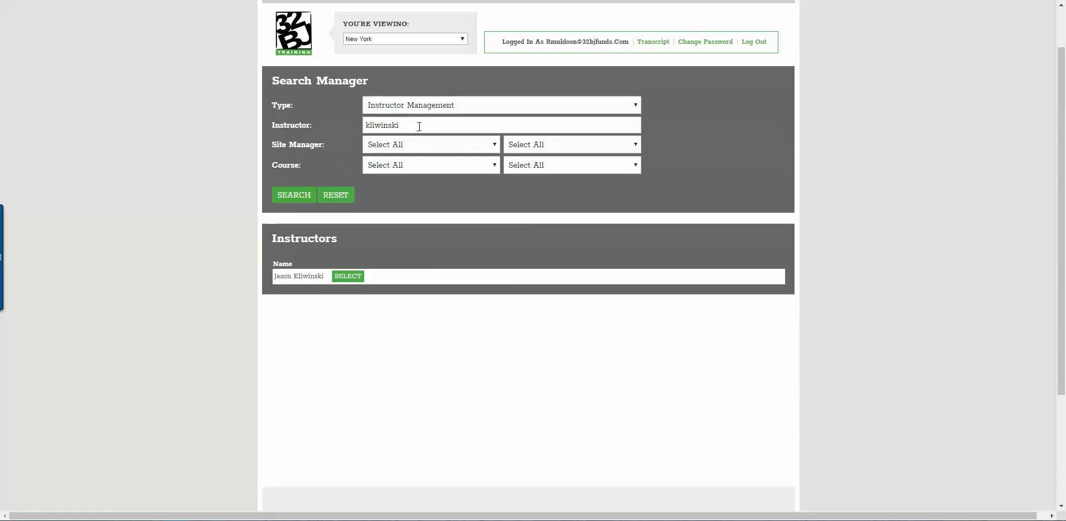
Search for another instructor by last name and open the first matching record
{"action": "left_click_drag", "start_coordinate": [419, 126], "coordinate": [282, 124]}
{"action": "type", "text": "hak"}
{"action": "type", "text": "ll"}
{"action": "key", "text": "Return"}
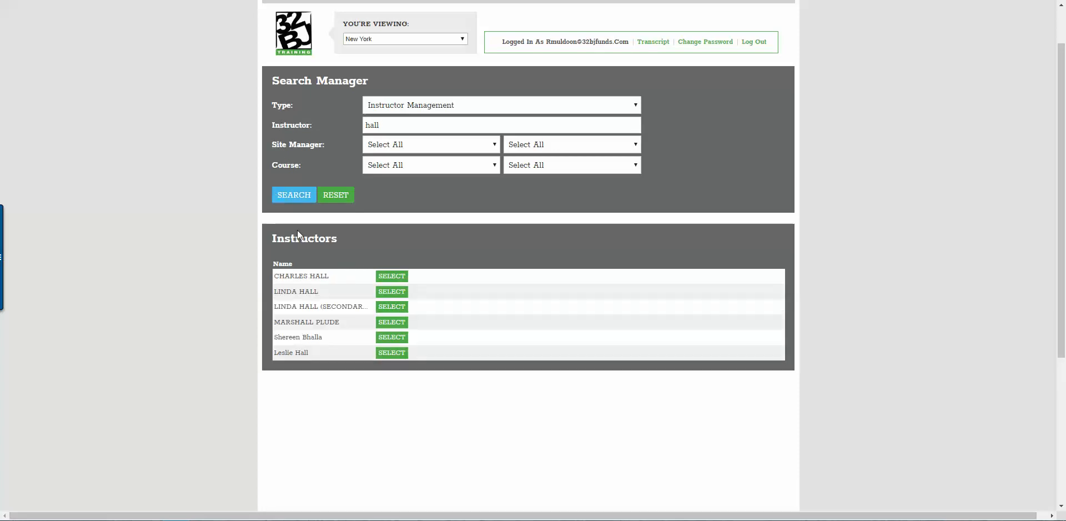
{"action": "left_click", "coordinate": [394, 275]}
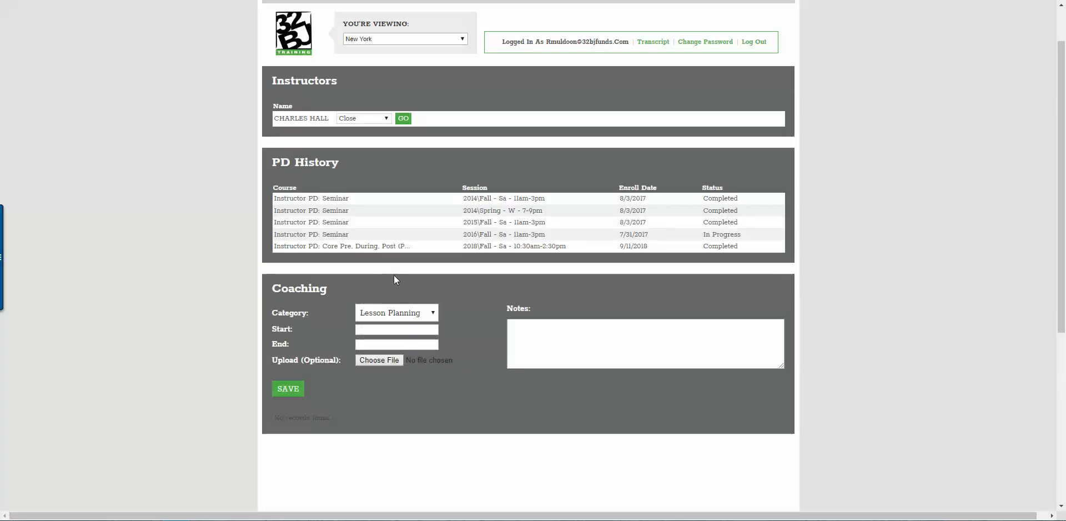
Add this second instructor to Cycle S19 Site Manager and close the record
{"action": "left_click", "coordinate": [361, 119]}
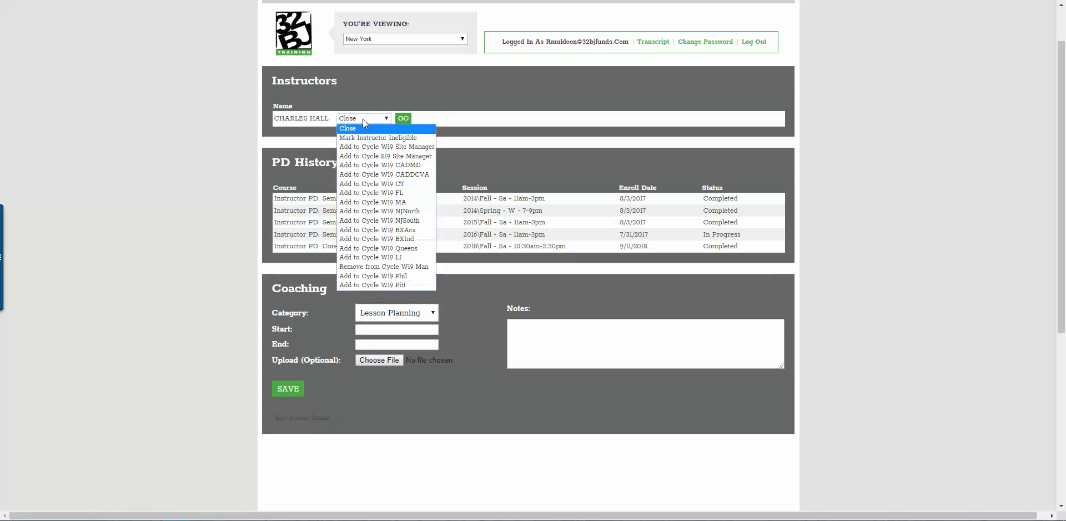
{"action": "left_click", "coordinate": [375, 155]}
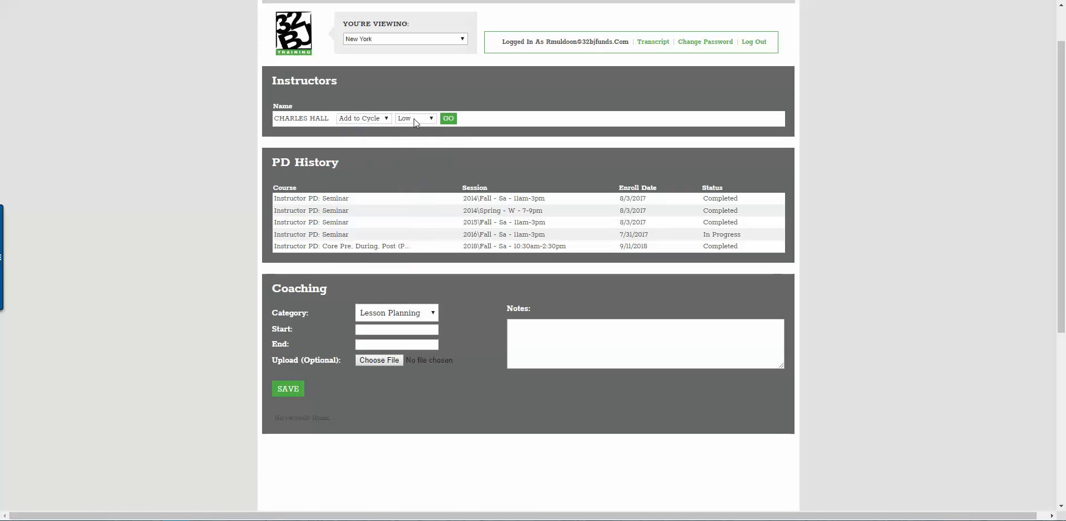
{"action": "left_click", "coordinate": [414, 118]}
{"action": "left_click", "coordinate": [451, 118]}
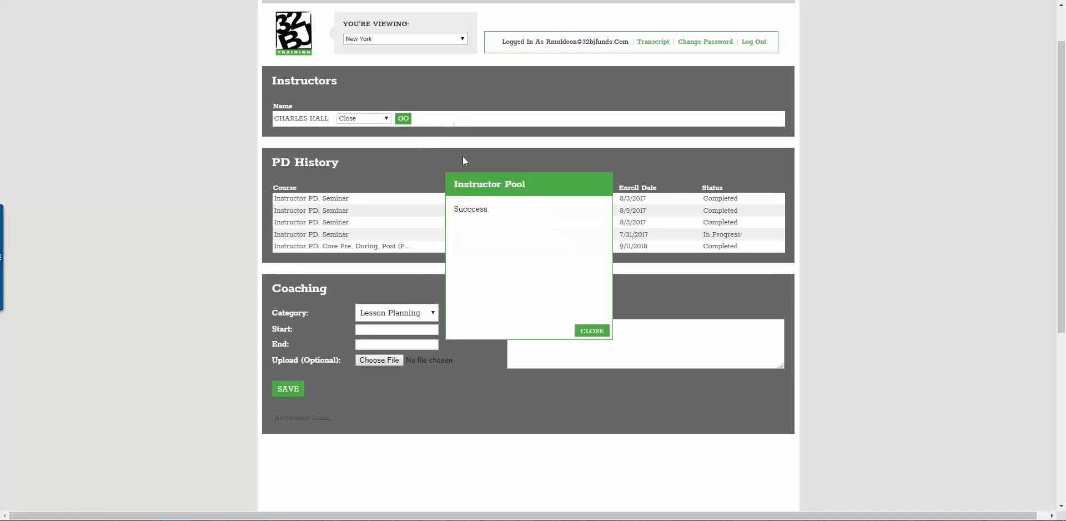
{"action": "left_click", "coordinate": [592, 330]}
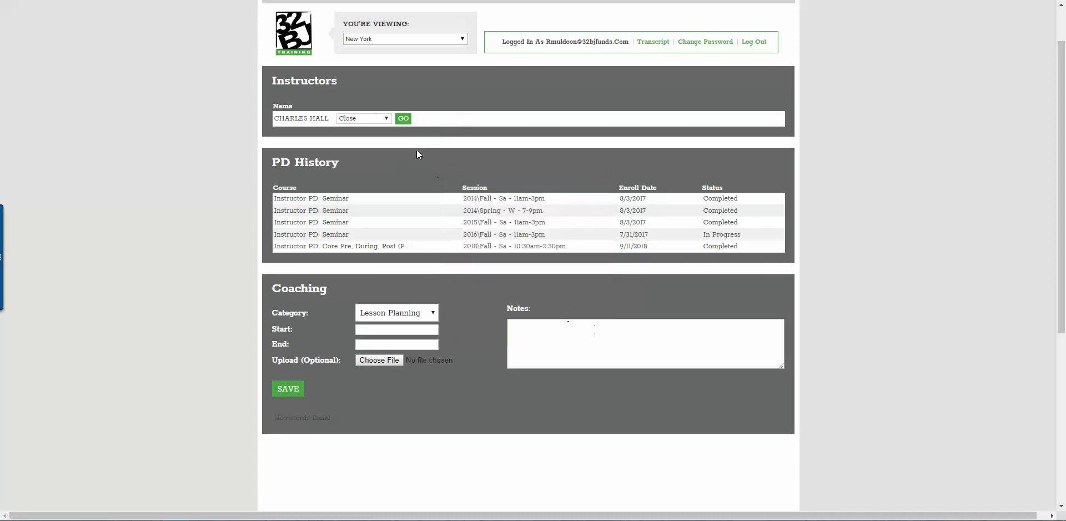
{"action": "left_click", "coordinate": [403, 119]}
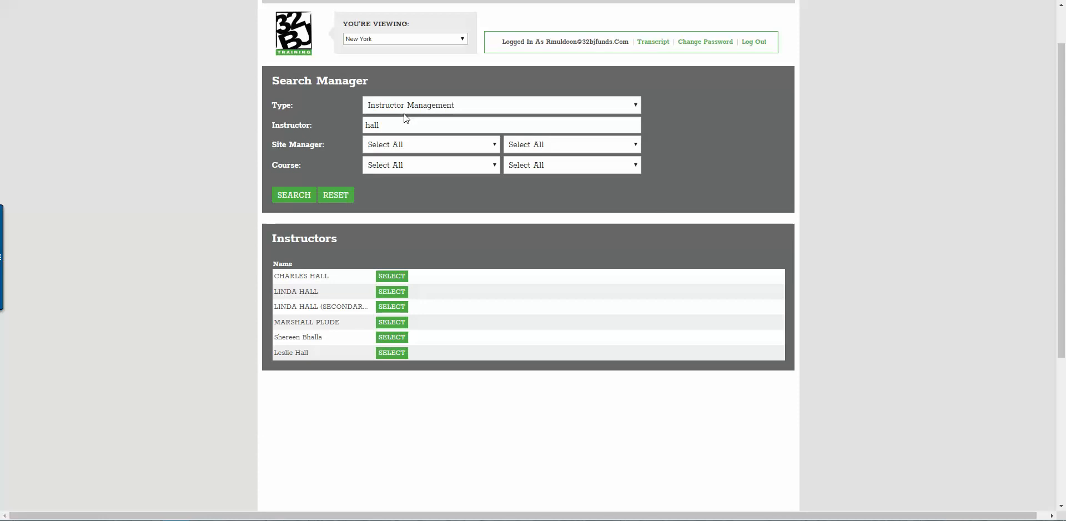
Search for a third instructor by last name under the Green site manager and open the matching record
{"action": "left_click", "coordinate": [398, 144]}
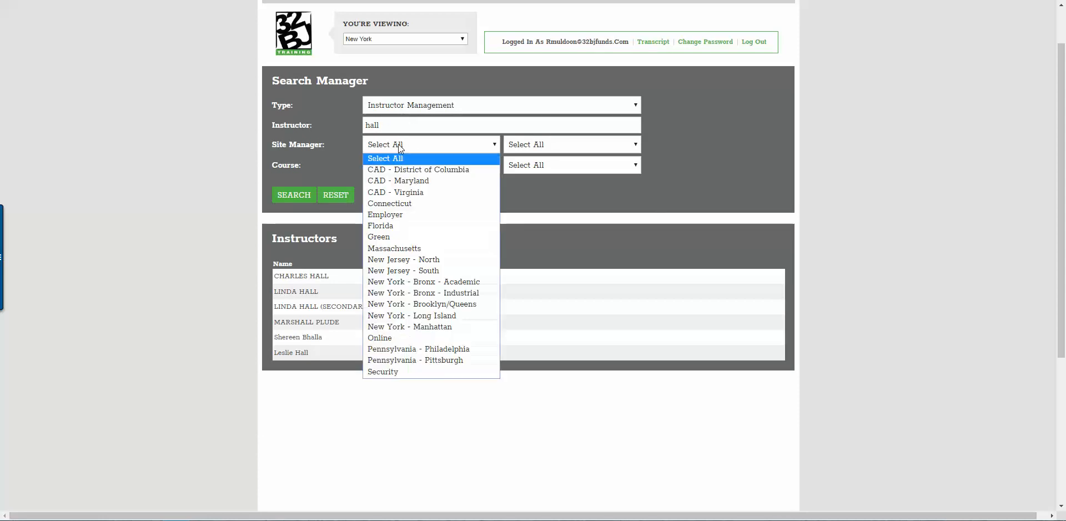
{"action": "left_click", "coordinate": [392, 238]}
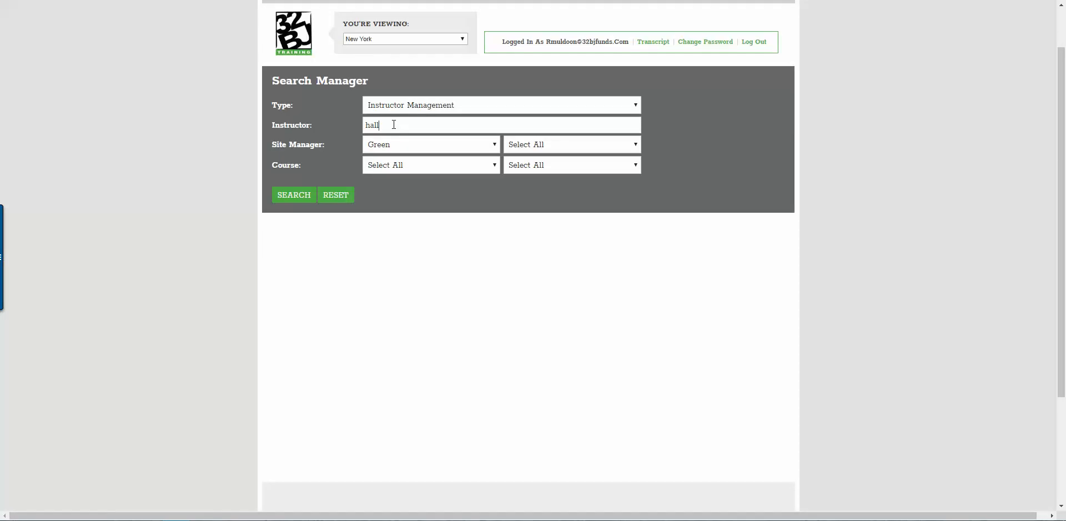
{"action": "double_click", "coordinate": [393, 125]}
{"action": "type", "text": "rogers"}
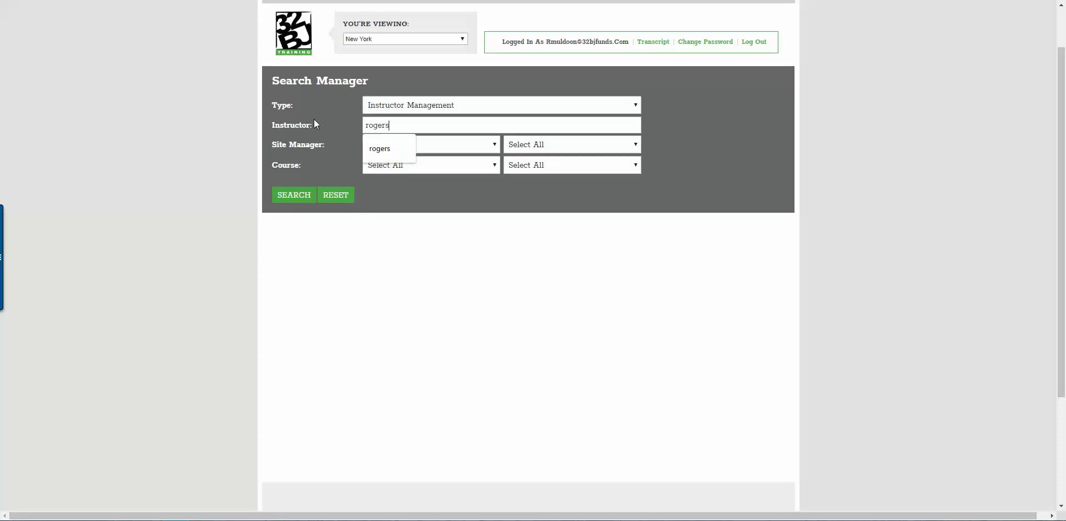
{"action": "key", "text": "Return"}
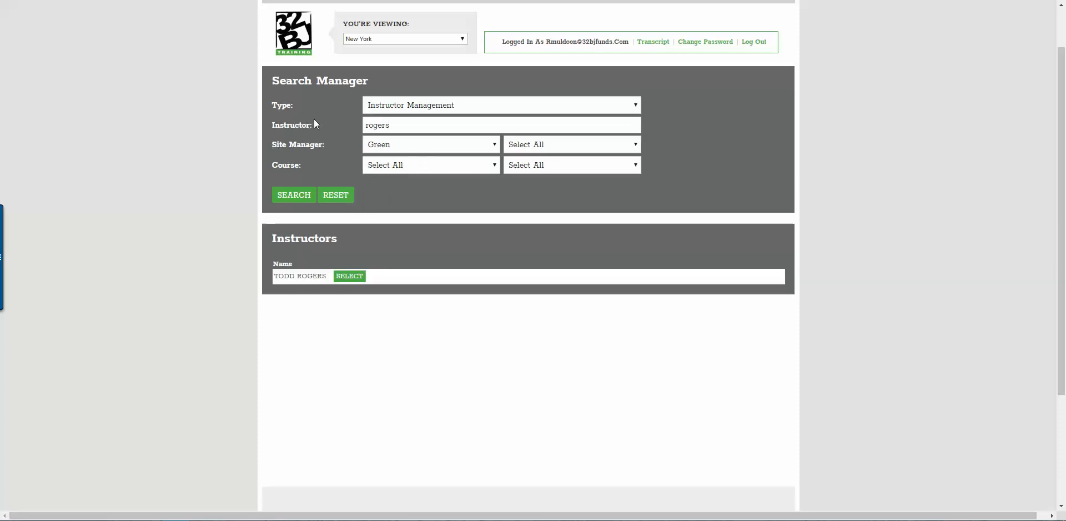
{"action": "left_click", "coordinate": [355, 277]}
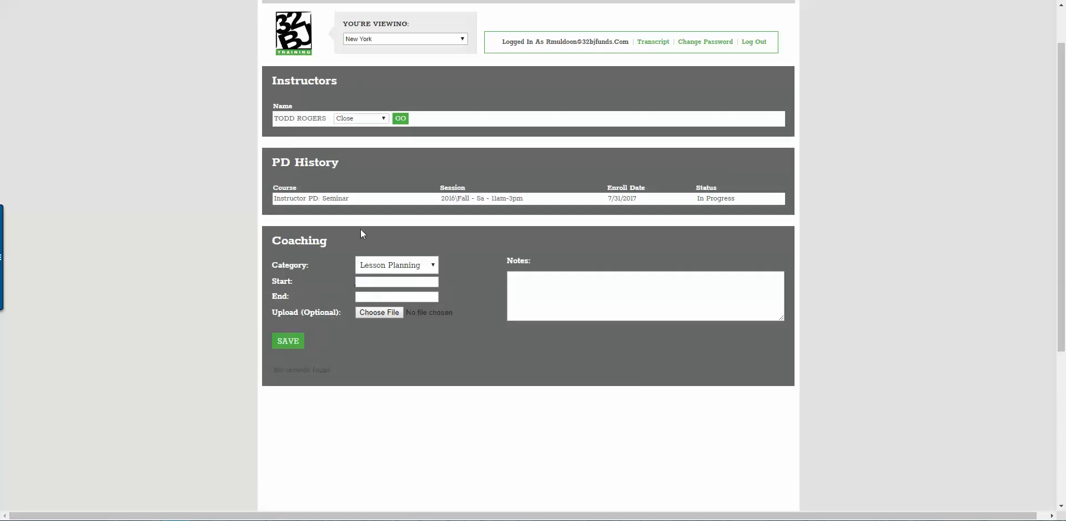
Add this third instructor to Cycle S19 Site Manager at the Medium level and close the instructor's record
{"action": "left_click", "coordinate": [355, 119]}
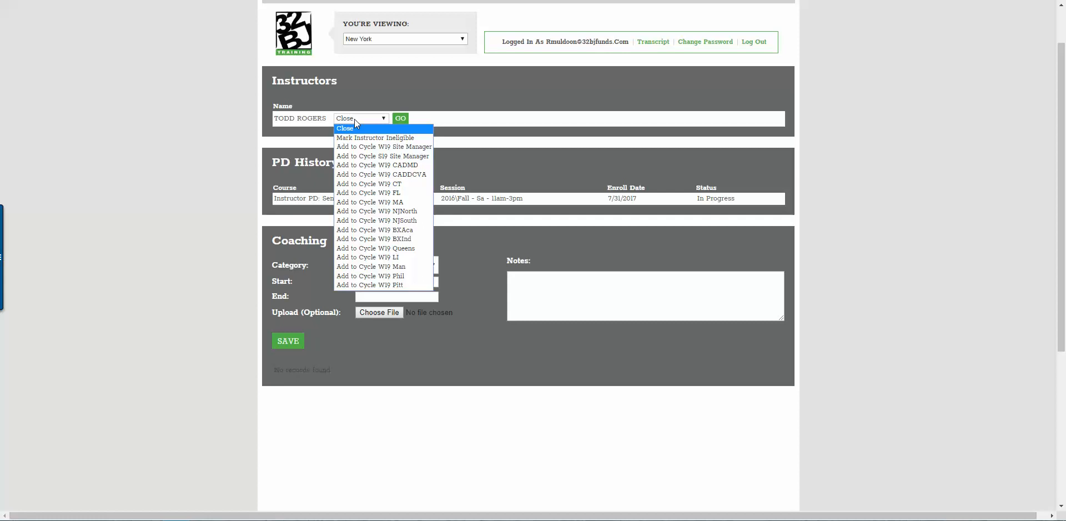
{"action": "left_click", "coordinate": [371, 156]}
{"action": "left_click", "coordinate": [425, 118]}
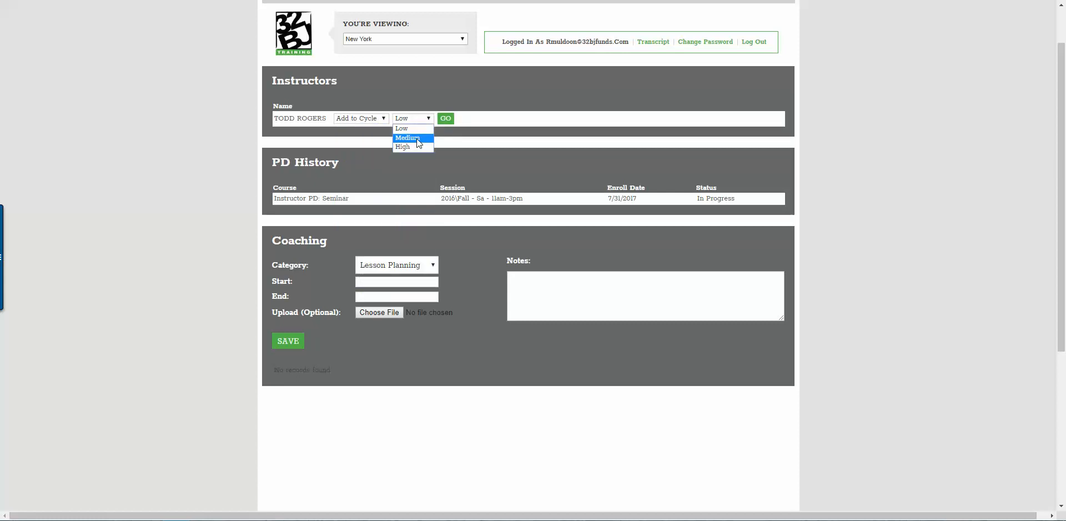
{"action": "left_click", "coordinate": [412, 138]}
{"action": "left_click", "coordinate": [419, 119]}
{"action": "left_click", "coordinate": [447, 120]}
{"action": "left_click", "coordinate": [592, 331]}
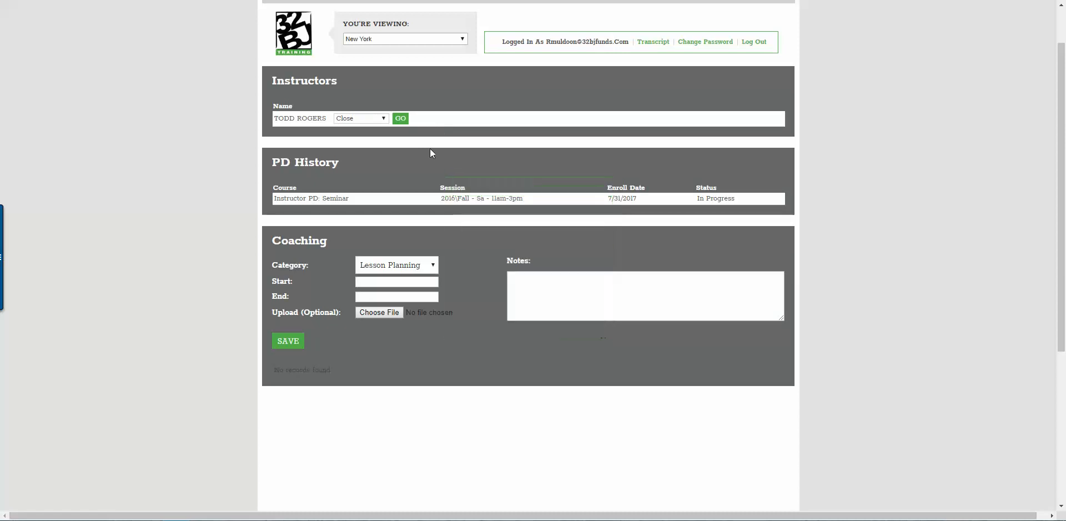
{"action": "left_click", "coordinate": [382, 118]}
{"action": "left_click", "coordinate": [397, 118]}
{"action": "left_click", "coordinate": [400, 118]}
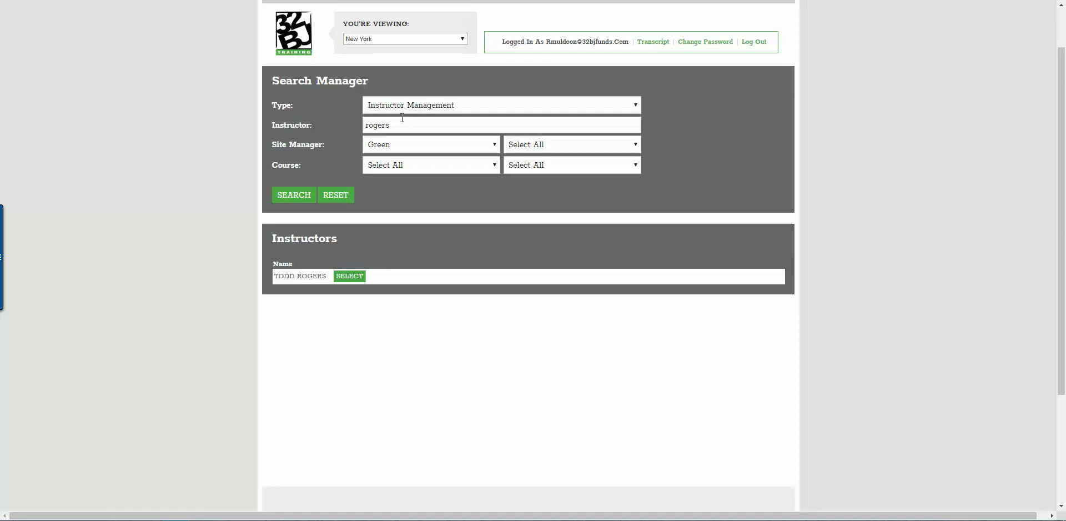
Search for a fourth instructor by first name under the Green site manager and open the matching record
{"action": "left_click_drag", "start_coordinate": [398, 124], "coordinate": [345, 128]}
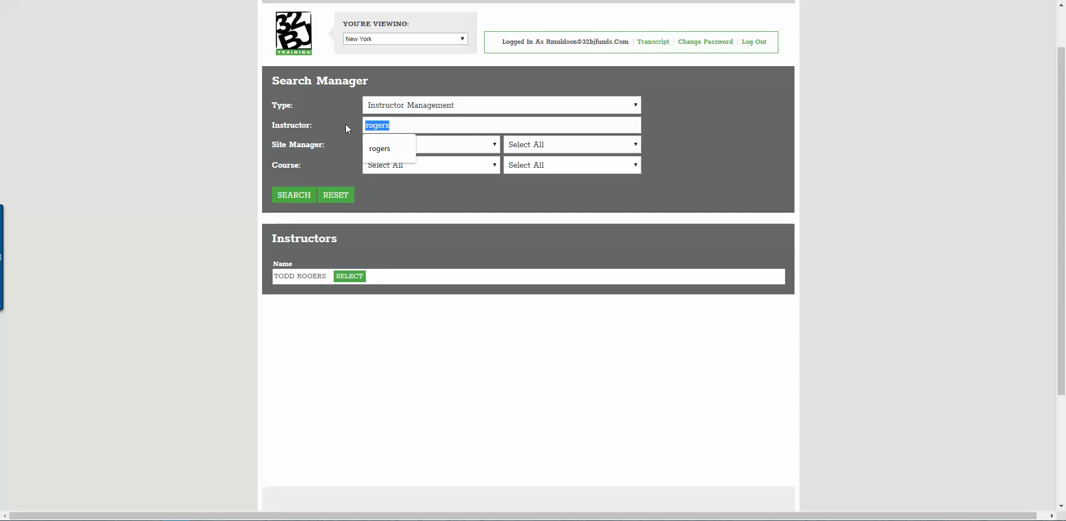
{"action": "type", "text": "william"}
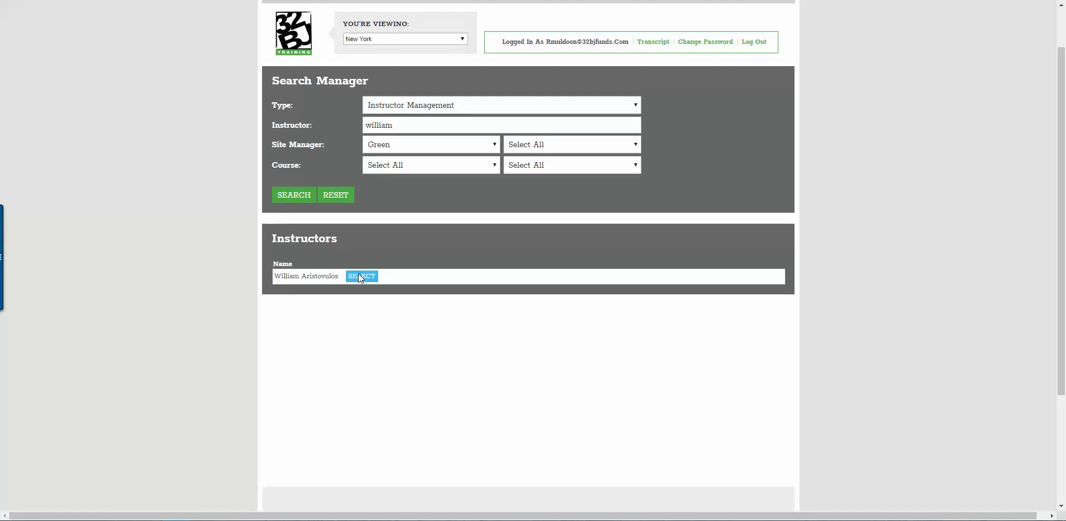
{"action": "left_click", "coordinate": [358, 274]}
Add this fourth instructor to Cycle S19 Site Manager at the Medium level and close the record
{"action": "left_click", "coordinate": [365, 118]}
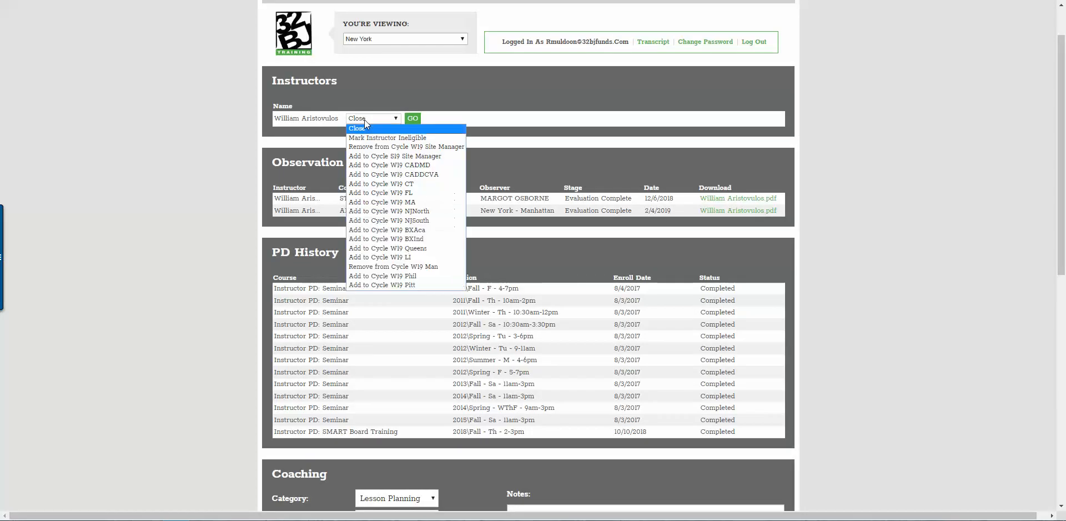
{"action": "left_click", "coordinate": [377, 156]}
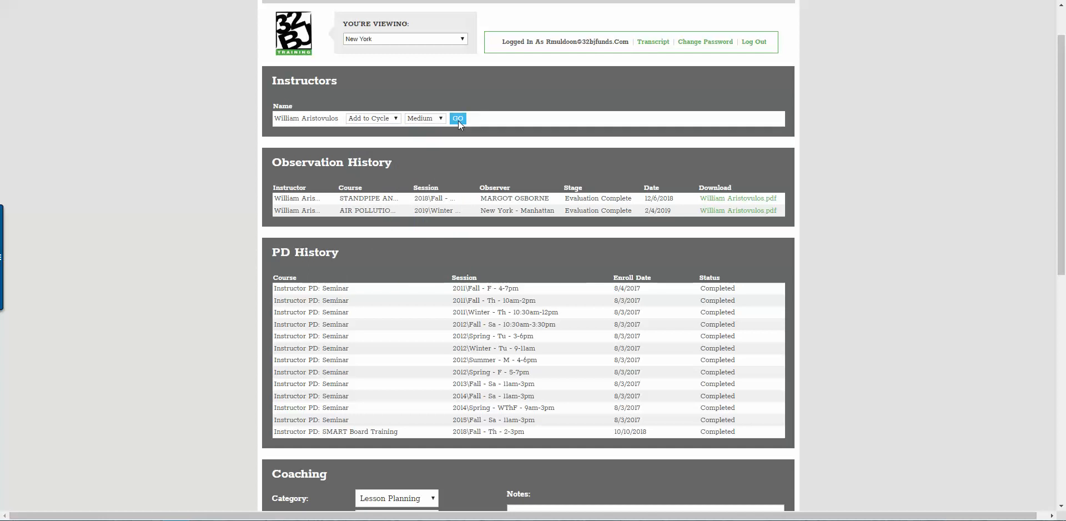
{"action": "left_click", "coordinate": [458, 119]}
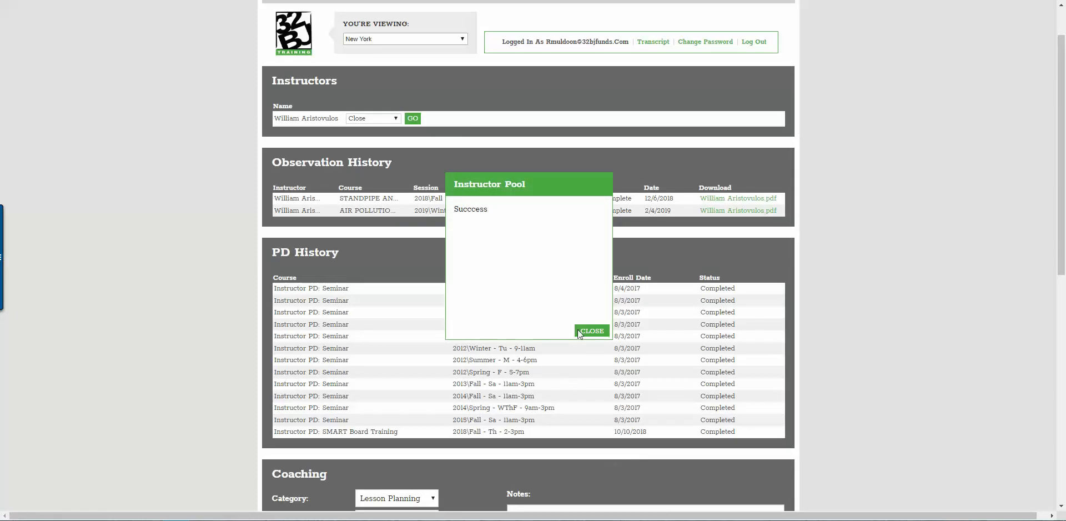
{"action": "left_click", "coordinate": [591, 330]}
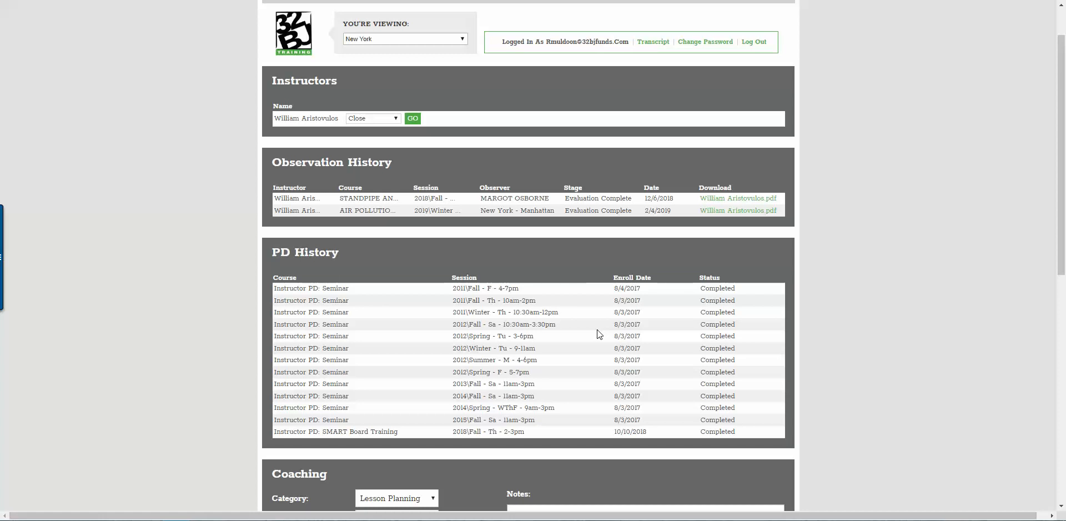
{"action": "left_click", "coordinate": [412, 119]}
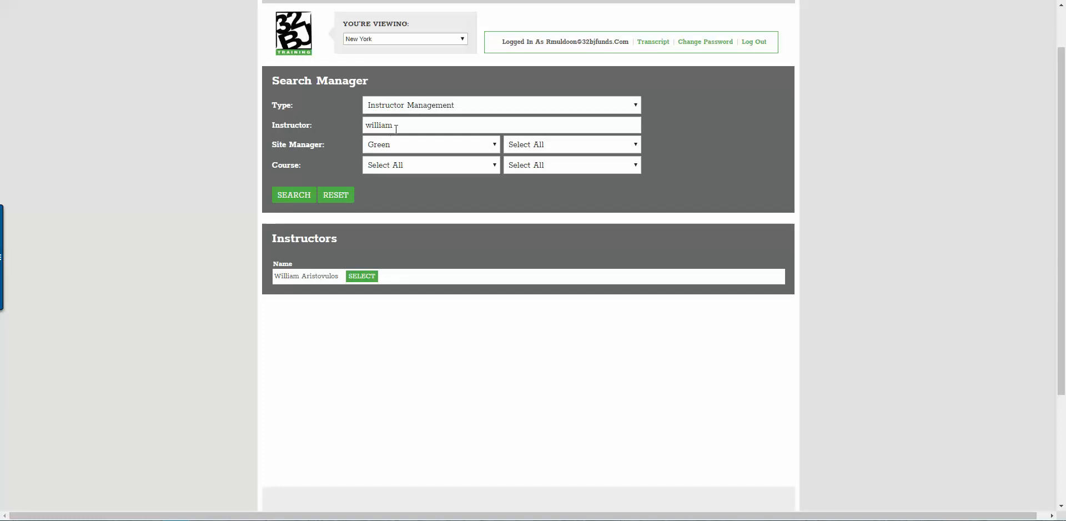
Search Schedule Observations for the Green site manager without an instructor name, and schedule the listed session's observation with Green as observer
{"action": "left_click_drag", "start_coordinate": [394, 125], "coordinate": [367, 124]}
{"action": "key", "text": "BackSpace"}
{"action": "left_click", "coordinate": [526, 105]}
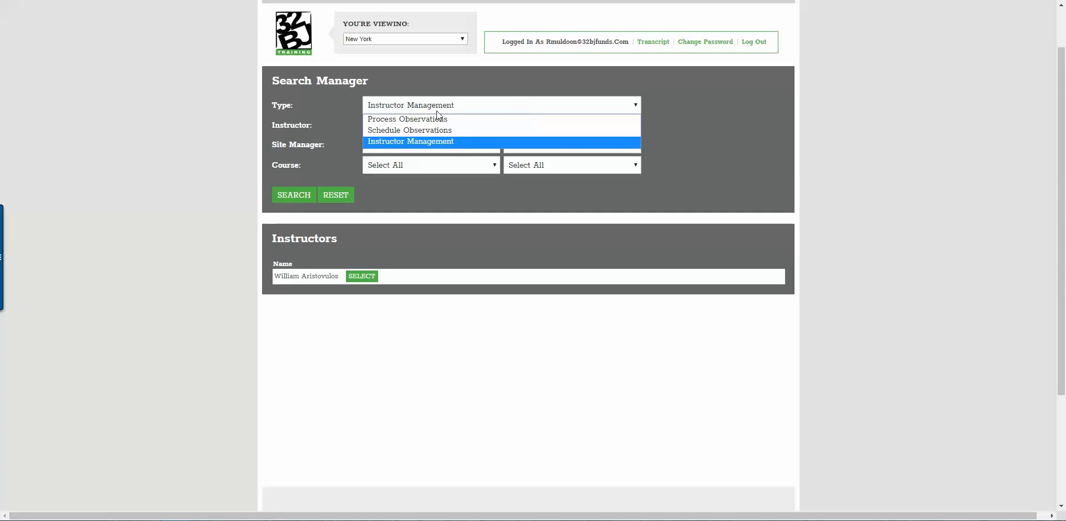
{"action": "left_click", "coordinate": [431, 131]}
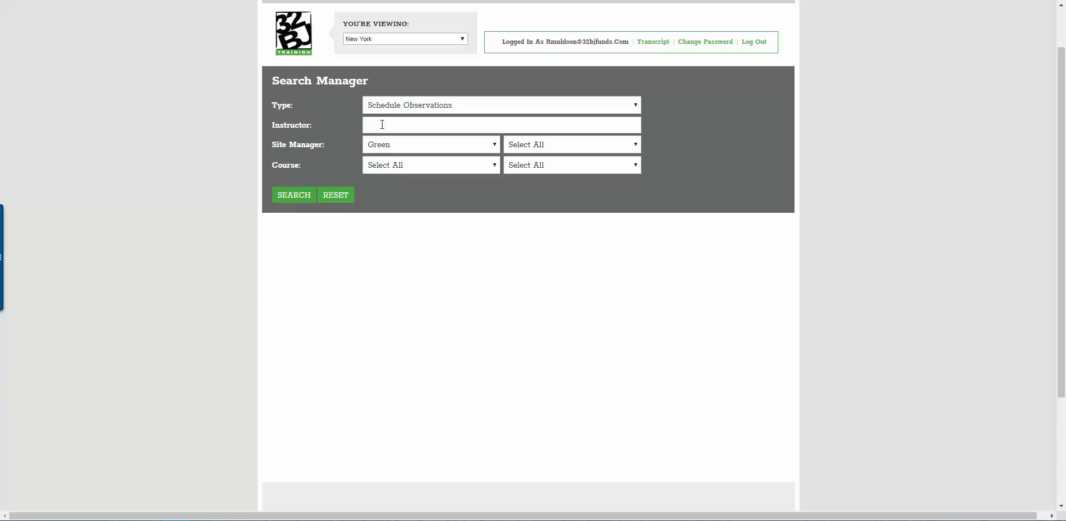
{"action": "left_click", "coordinate": [295, 195]}
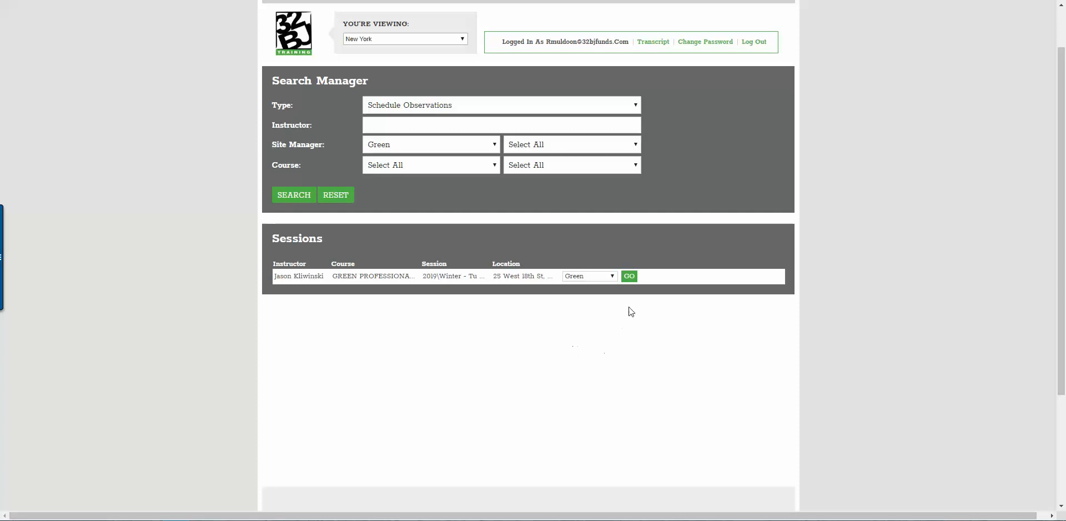
{"action": "left_click", "coordinate": [632, 276]}
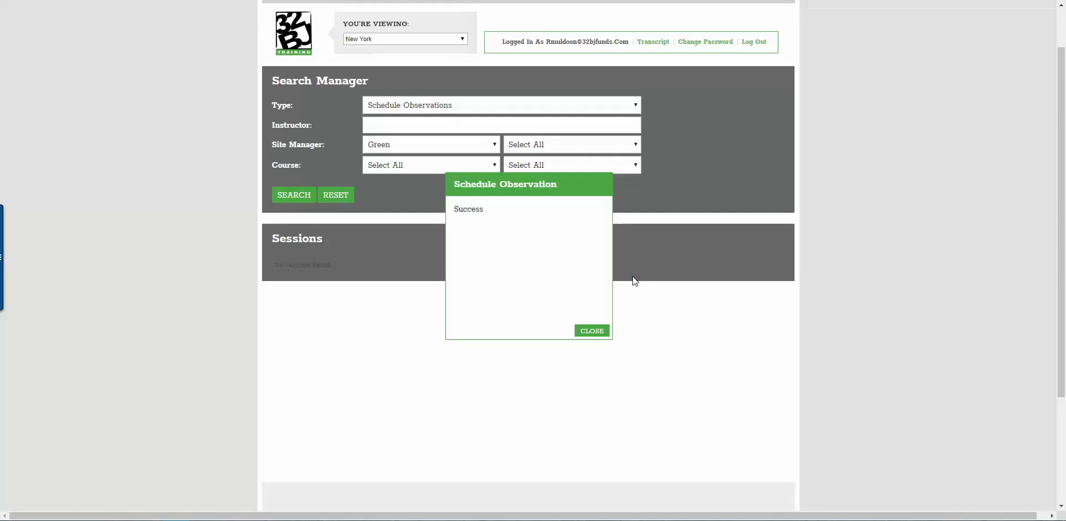
{"action": "left_click", "coordinate": [597, 329]}
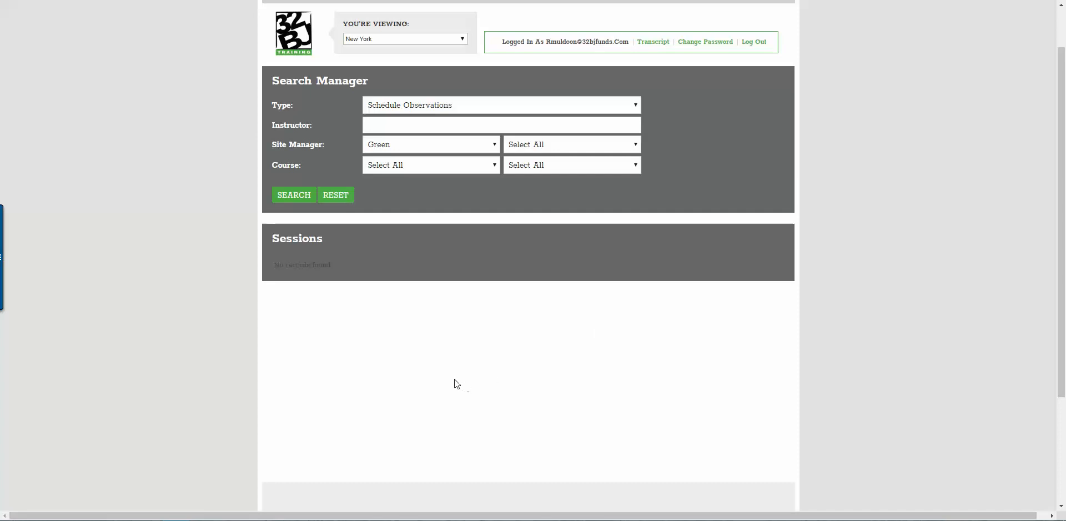
Search Process Observations for the Green site manager and open the listed observation
{"action": "scroll", "coordinate": [455, 383], "scroll_direction": "up", "scroll_amount": 2}
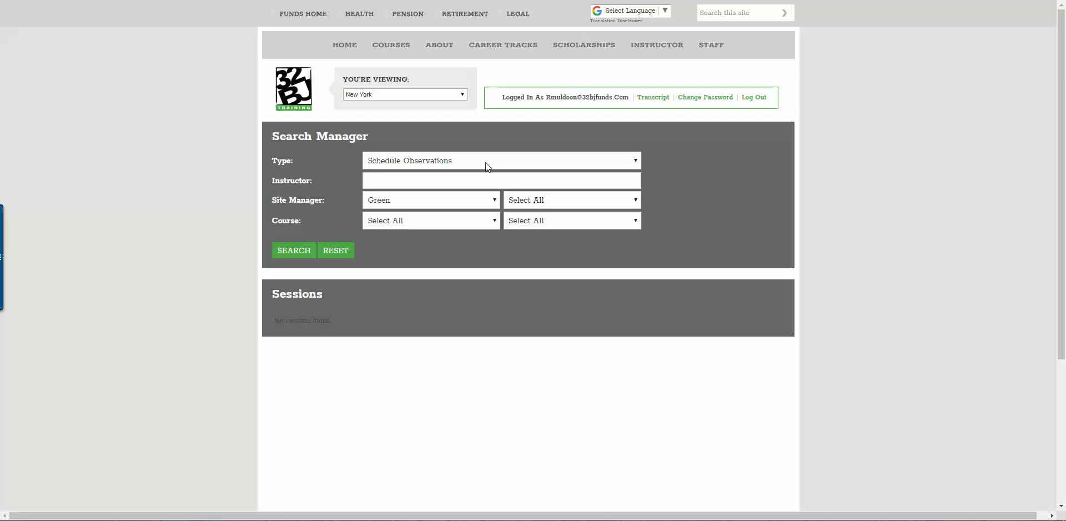
{"action": "left_click", "coordinate": [487, 165]}
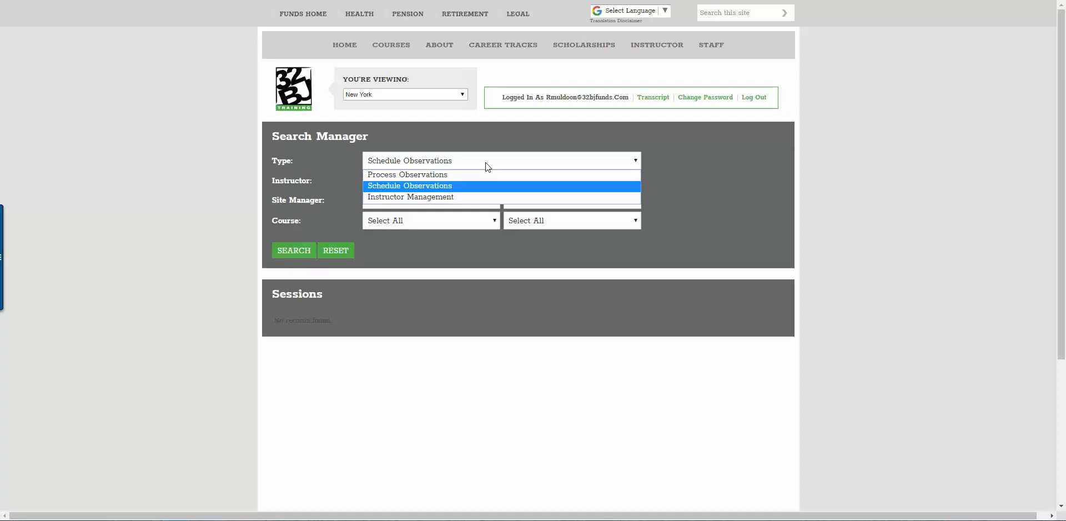
{"action": "left_click", "coordinate": [448, 174]}
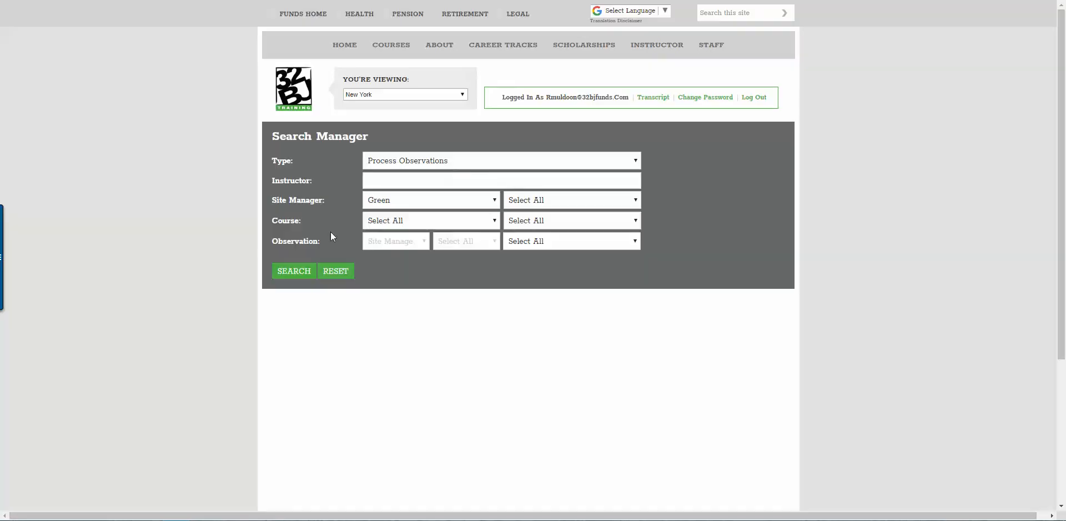
{"action": "left_click", "coordinate": [291, 270]}
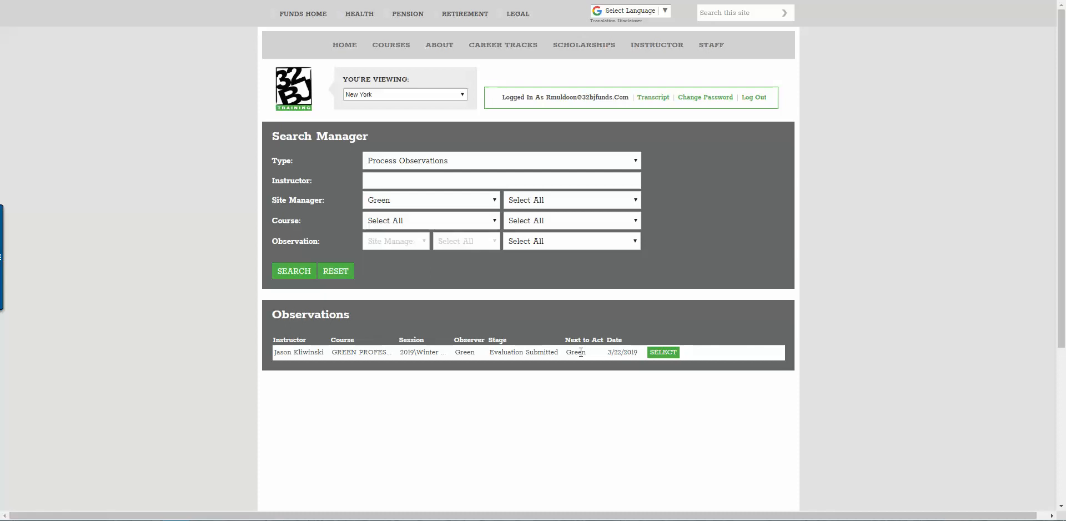
{"action": "left_click", "coordinate": [666, 354]}
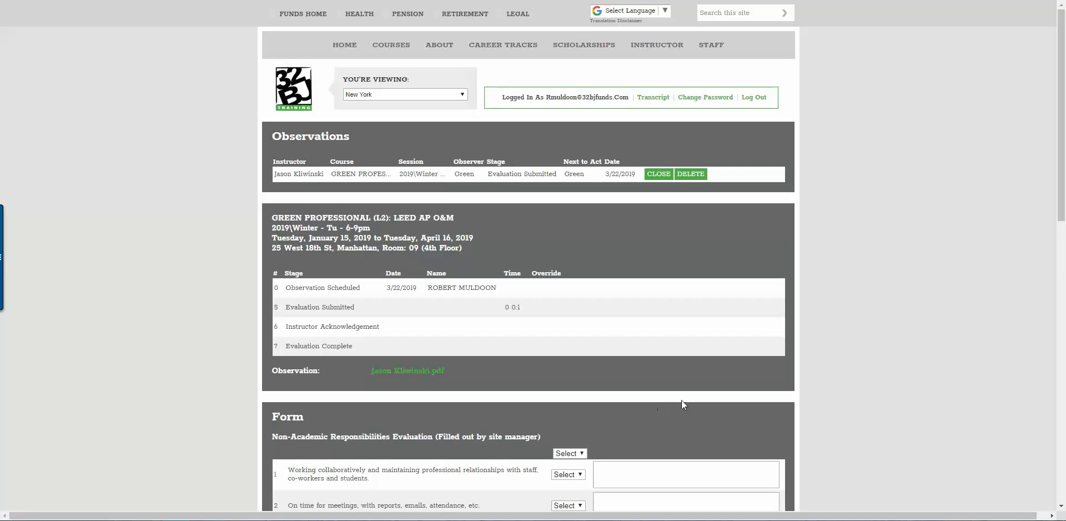
Rate all ten items of the Non-Academic Responsibilities Evaluation form as 3 at once
{"action": "scroll", "coordinate": [680, 348], "scroll_direction": "down", "scroll_amount": 2}
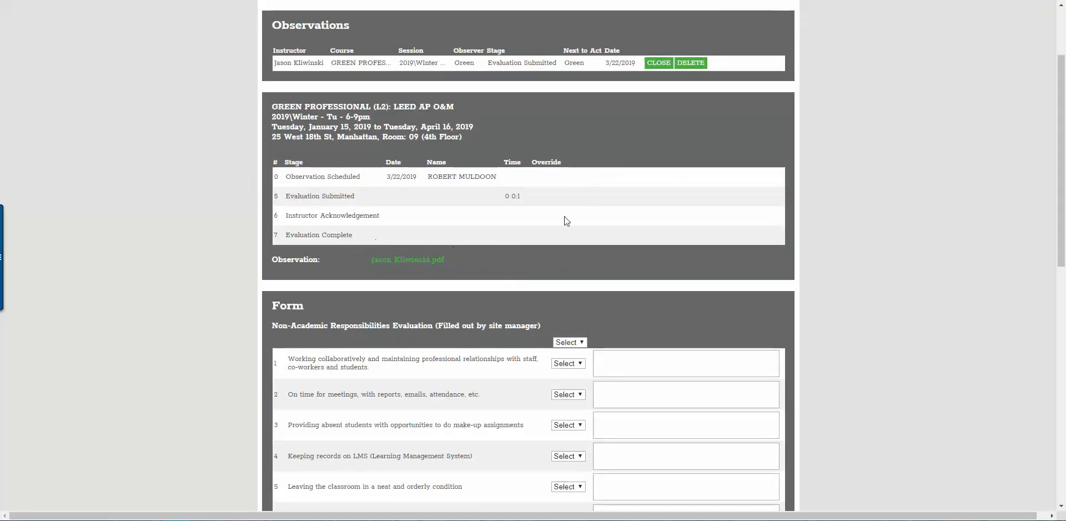
{"action": "scroll", "coordinate": [668, 341], "scroll_direction": "down", "scroll_amount": 3}
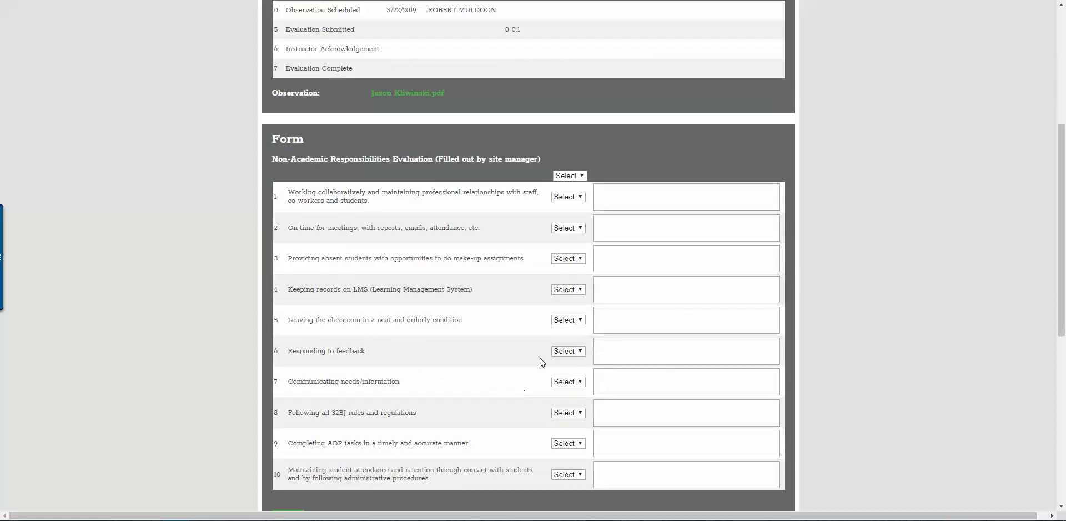
{"action": "left_click", "coordinate": [581, 176]}
{"action": "left_click", "coordinate": [567, 195]}
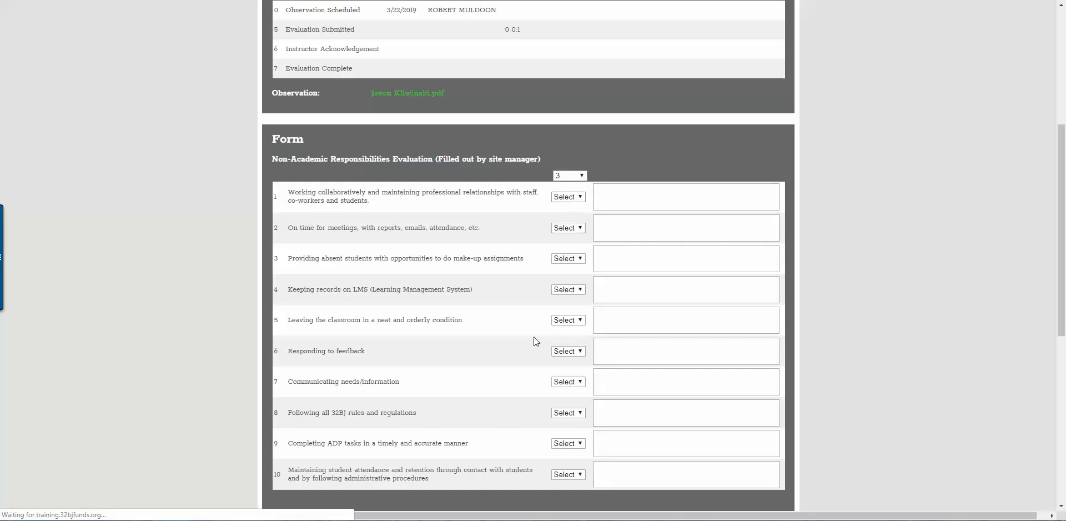
{"action": "scroll", "coordinate": [648, 381], "scroll_direction": "down", "scroll_amount": 6}
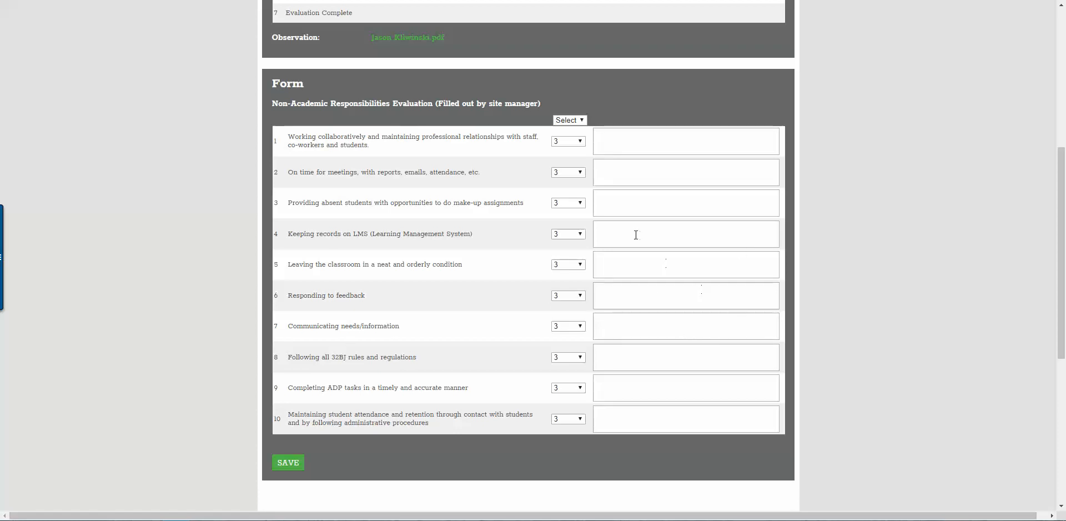
Change the ratings to 2 for make-up assignments, 1 for communicating needs/information and NA for completing ADP tasks
{"action": "left_click", "coordinate": [577, 203]}
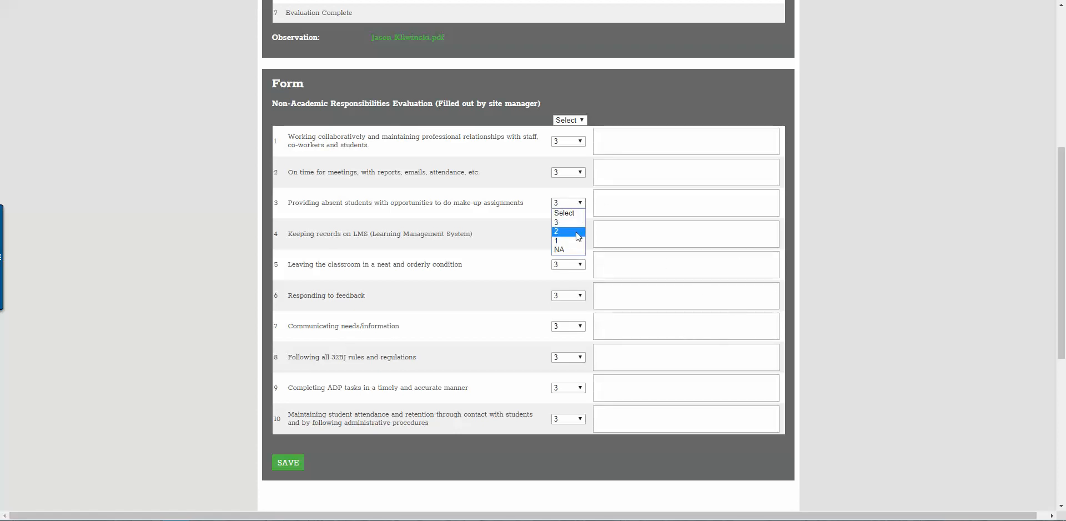
{"action": "left_click", "coordinate": [577, 233]}
{"action": "left_click", "coordinate": [578, 325]}
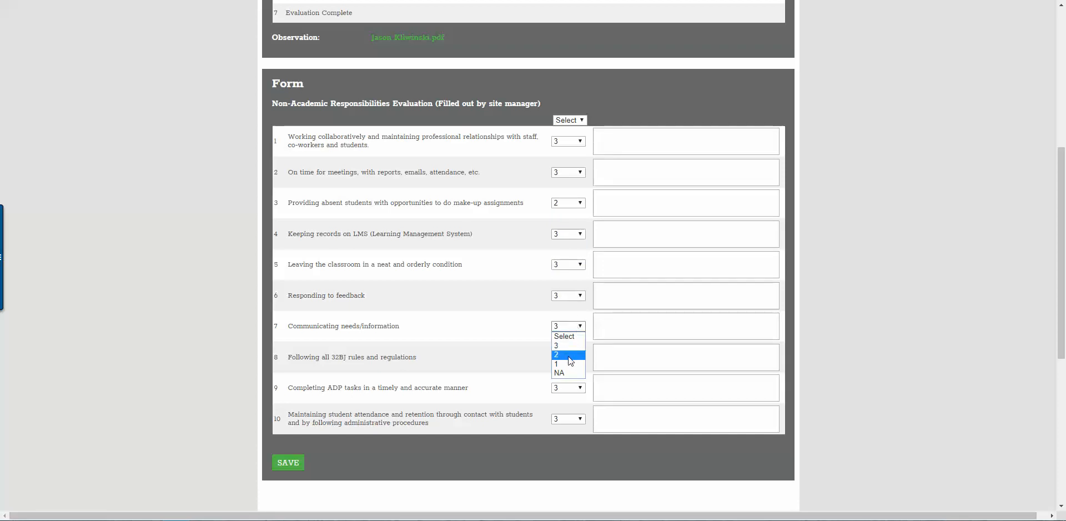
{"action": "left_click", "coordinate": [569, 365]}
{"action": "left_click", "coordinate": [571, 388]}
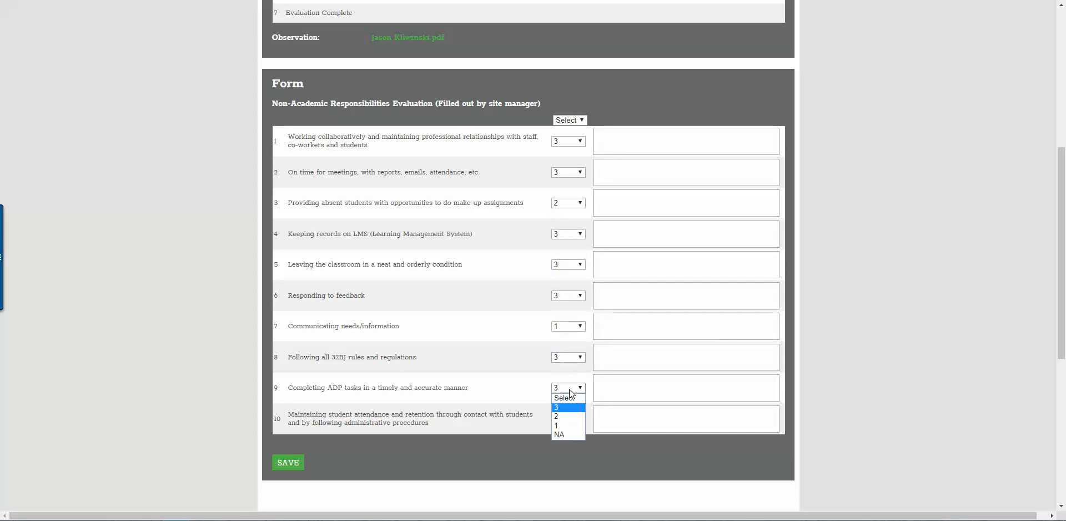
{"action": "left_click", "coordinate": [577, 434]}
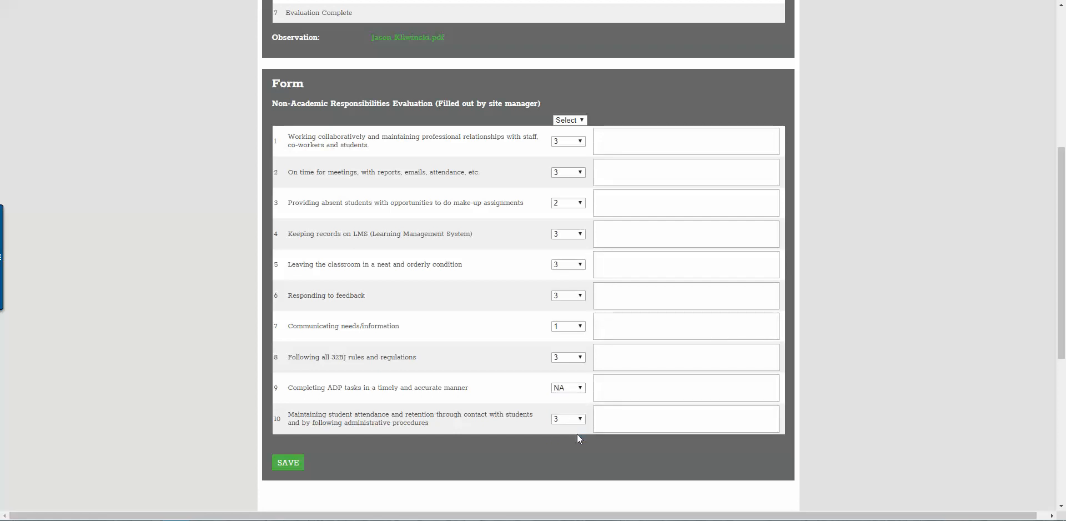
Save the completed Non-Academic Responsibilities Evaluation form and dismiss the confirmation
{"action": "left_click", "coordinate": [291, 461]}
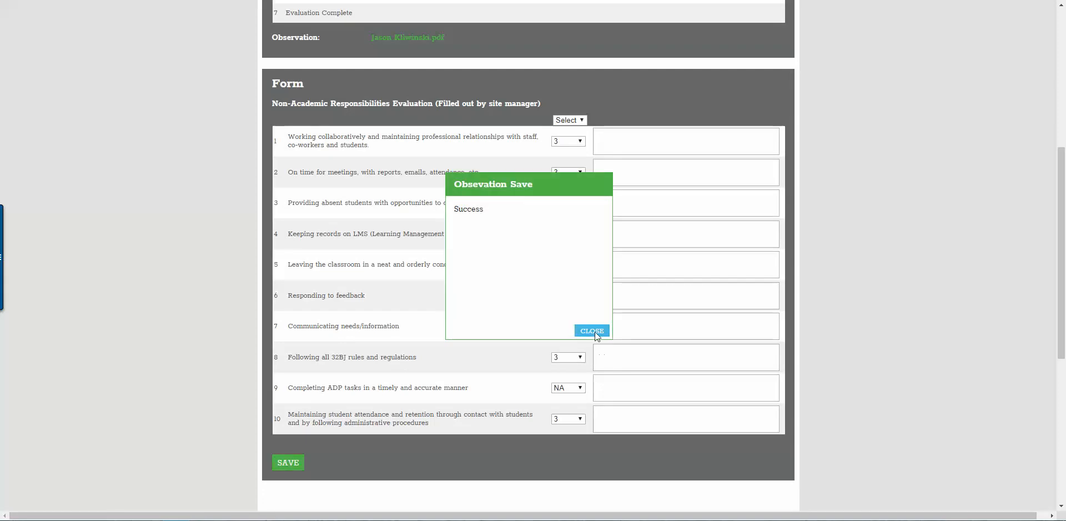
{"action": "left_click", "coordinate": [591, 331]}
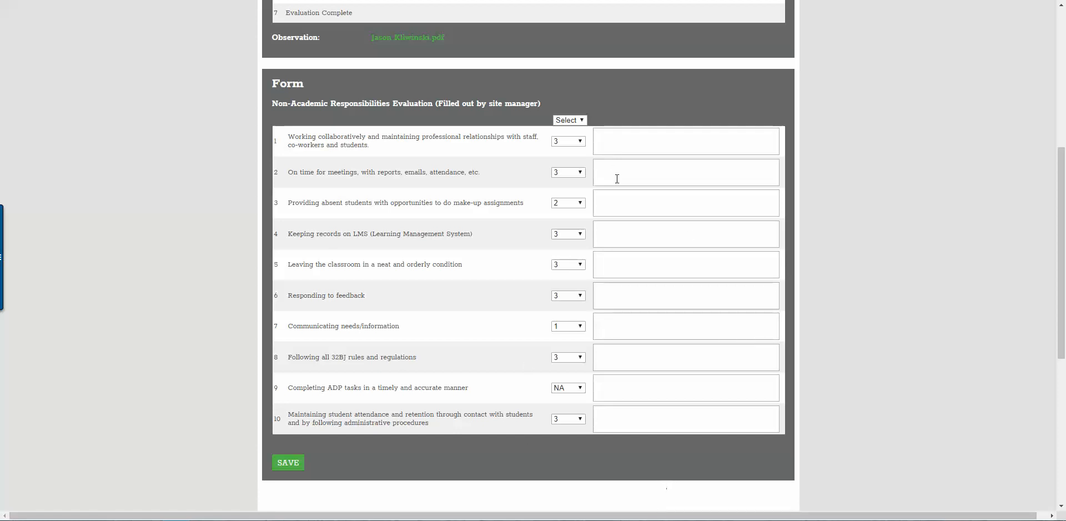
{"action": "left_click", "coordinate": [285, 462]}
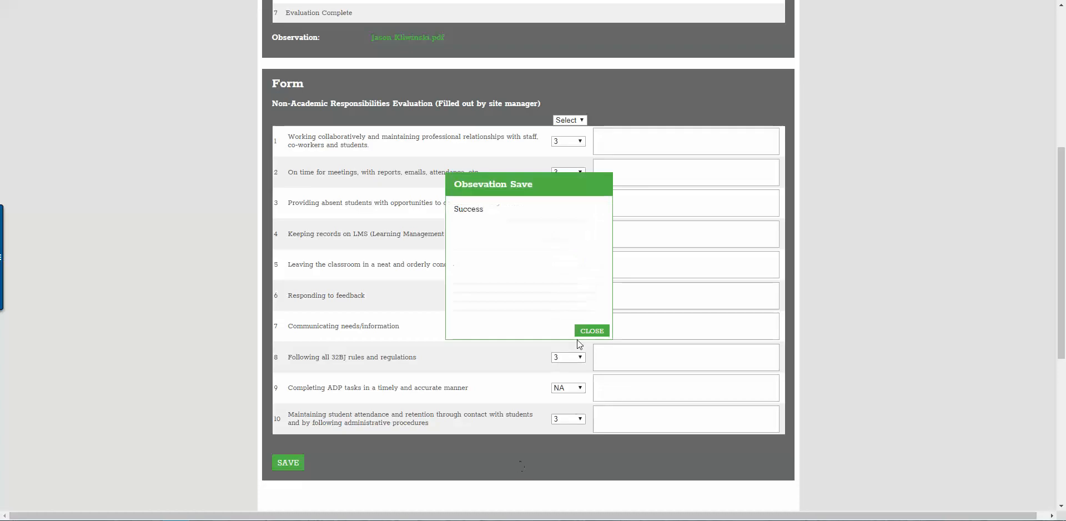
{"action": "left_click", "coordinate": [595, 330]}
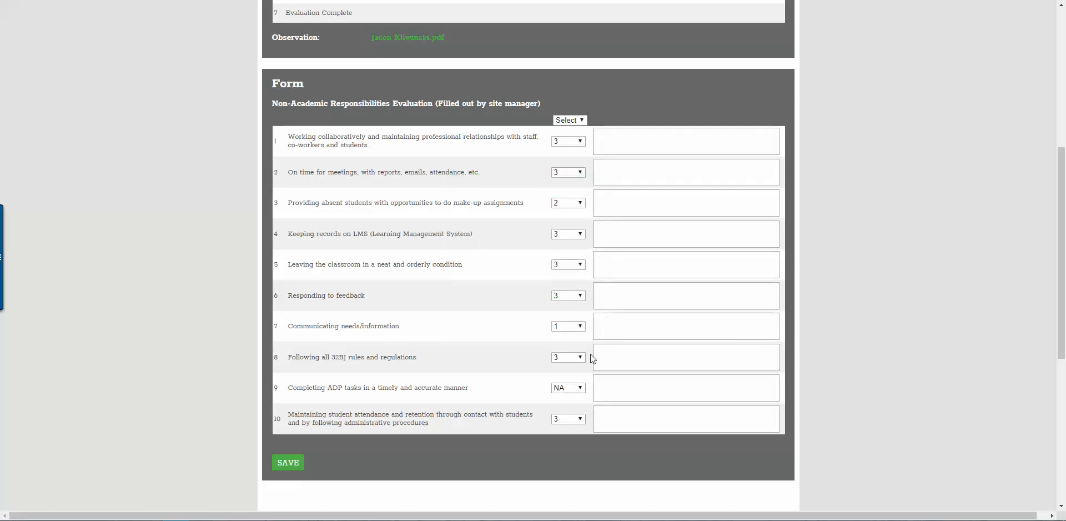
{"action": "left_click", "coordinate": [581, 388]}
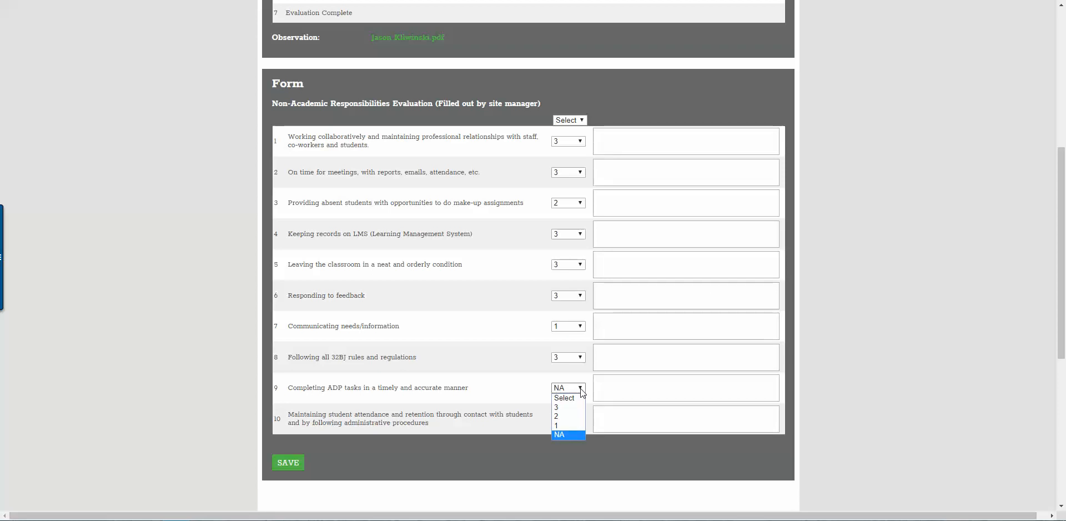
{"action": "left_click", "coordinate": [582, 392]}
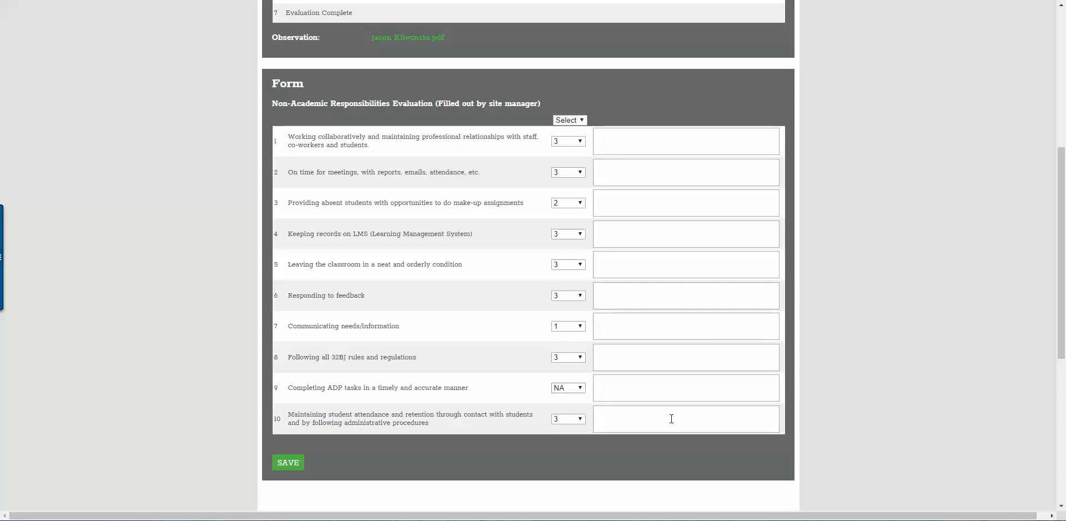
Reset the rating for completing ADP tasks to the unselected option, save the evaluation form and dismiss the confirmation
{"action": "scroll", "coordinate": [672, 418], "scroll_direction": "up", "scroll_amount": 4}
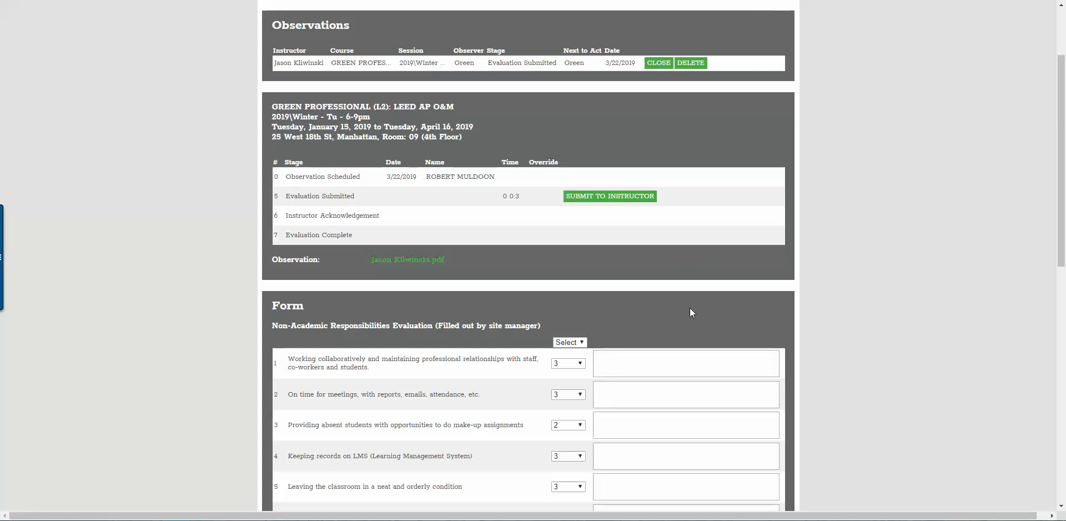
{"action": "scroll", "coordinate": [689, 318], "scroll_direction": "down", "scroll_amount": 3}
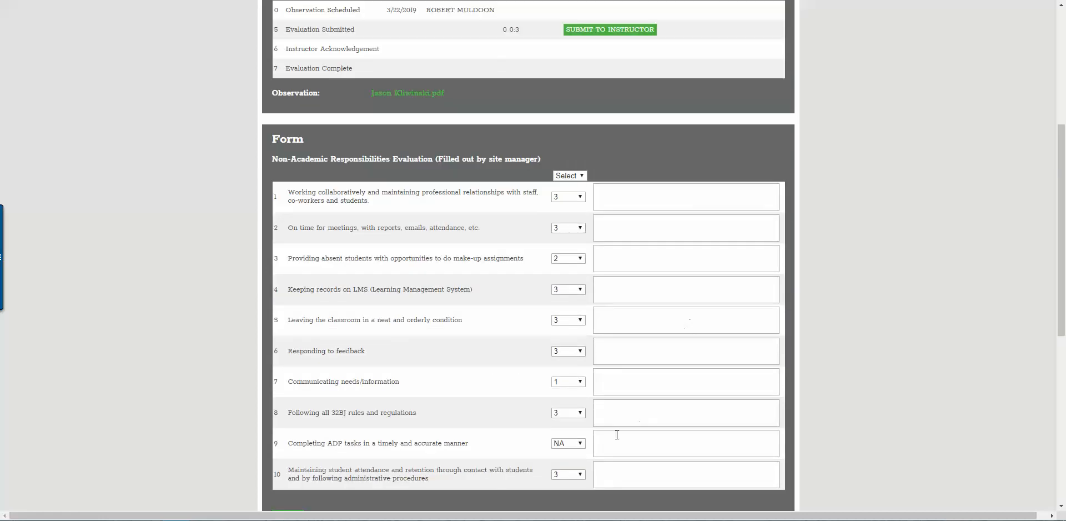
{"action": "left_click", "coordinate": [573, 445]}
{"action": "left_click", "coordinate": [572, 454]}
{"action": "scroll", "coordinate": [383, 447], "scroll_direction": "down", "scroll_amount": 1}
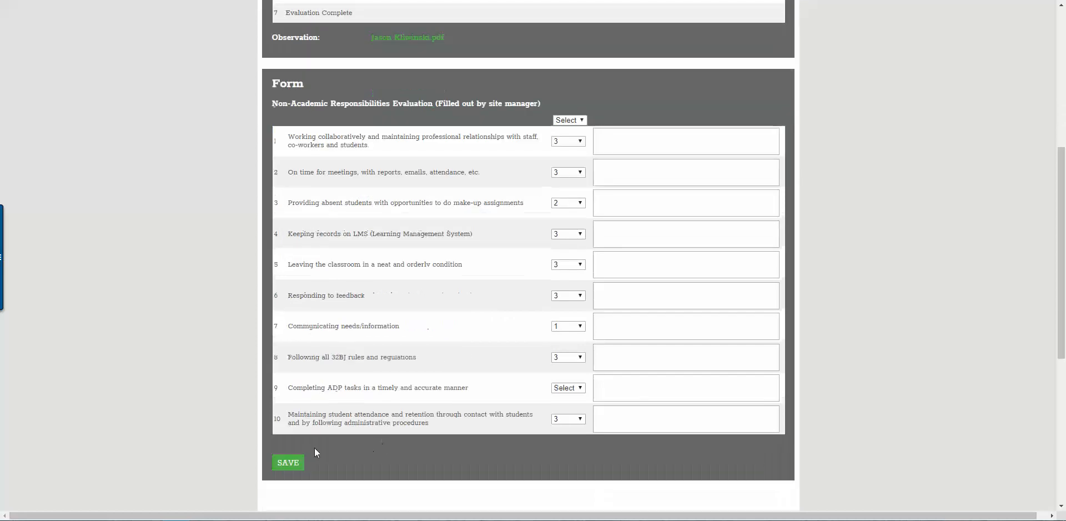
{"action": "left_click", "coordinate": [285, 462]}
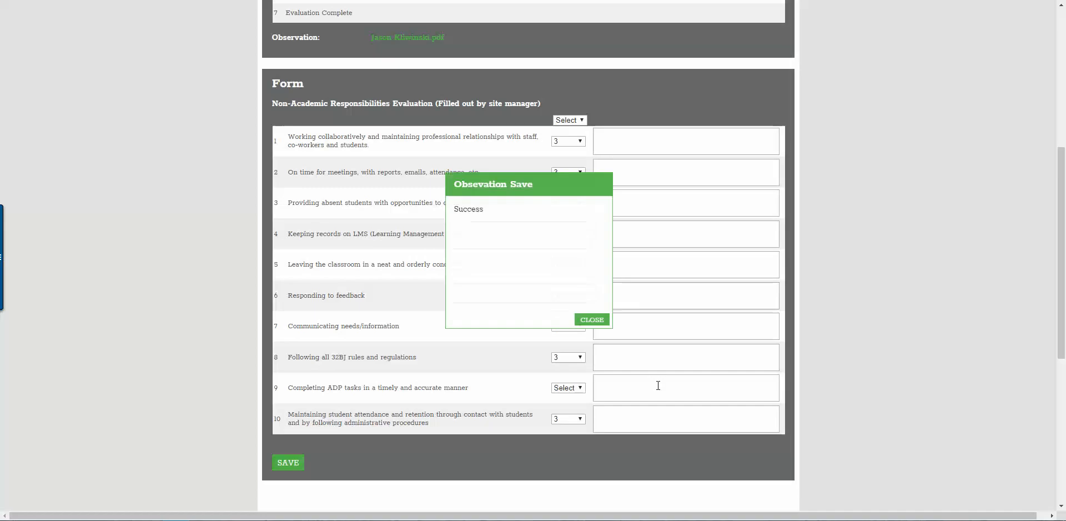
{"action": "left_click", "coordinate": [591, 320]}
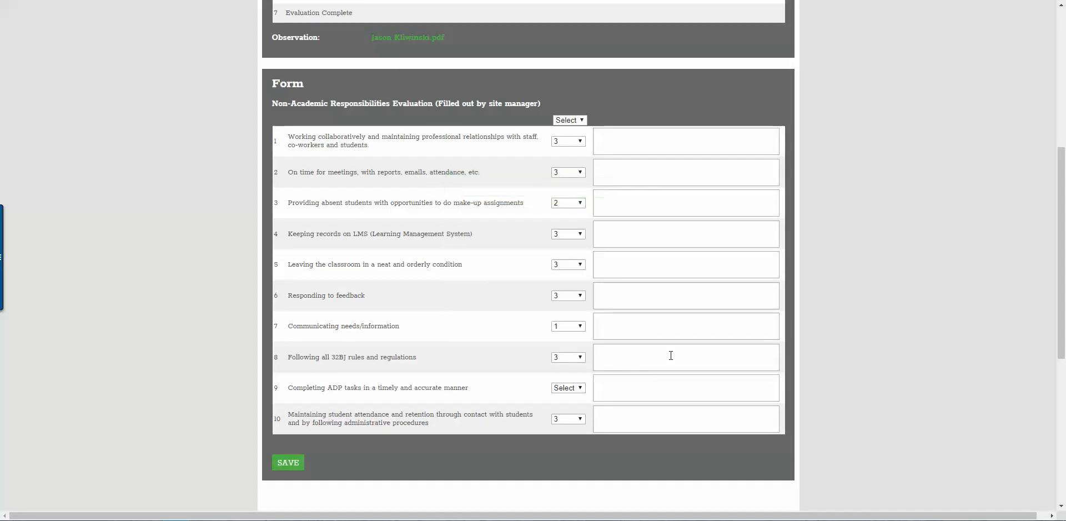
Check the observation's stage list for the option to submit the evaluation to the instructor, comparing it with the form's ratings
{"action": "scroll", "coordinate": [670, 356], "scroll_direction": "up", "scroll_amount": 5}
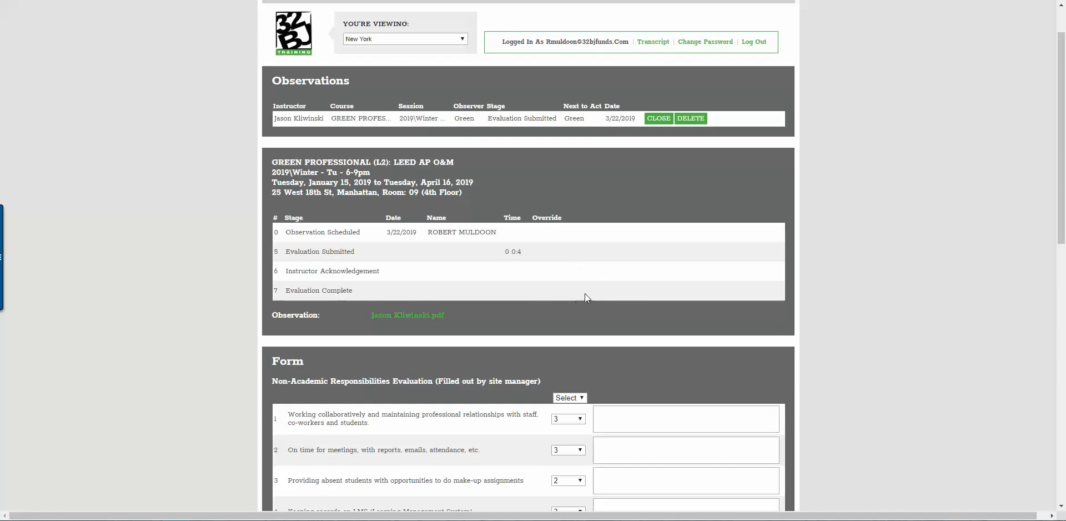
{"action": "scroll", "coordinate": [687, 317], "scroll_direction": "down", "scroll_amount": 6}
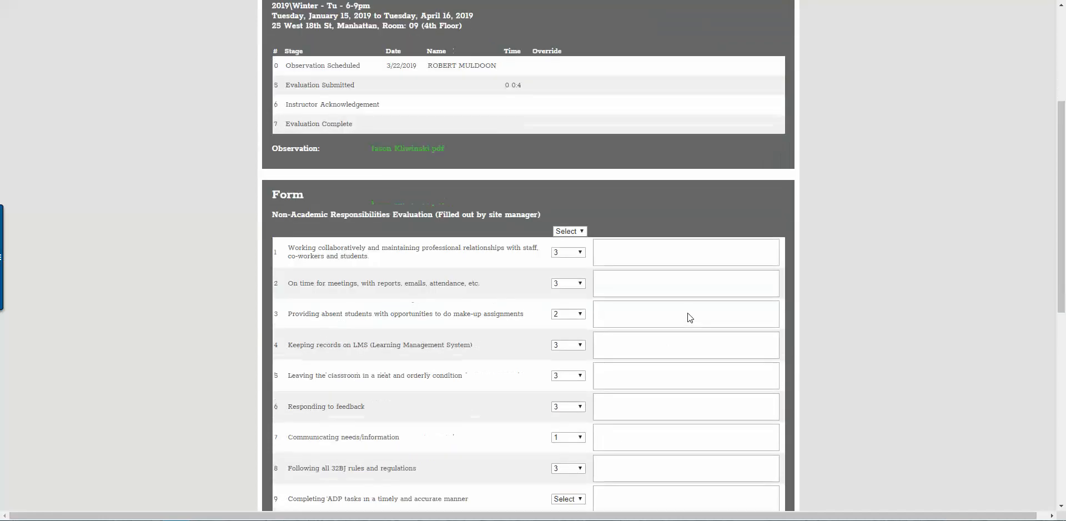
{"action": "scroll", "coordinate": [687, 312], "scroll_direction": "up", "scroll_amount": 2}
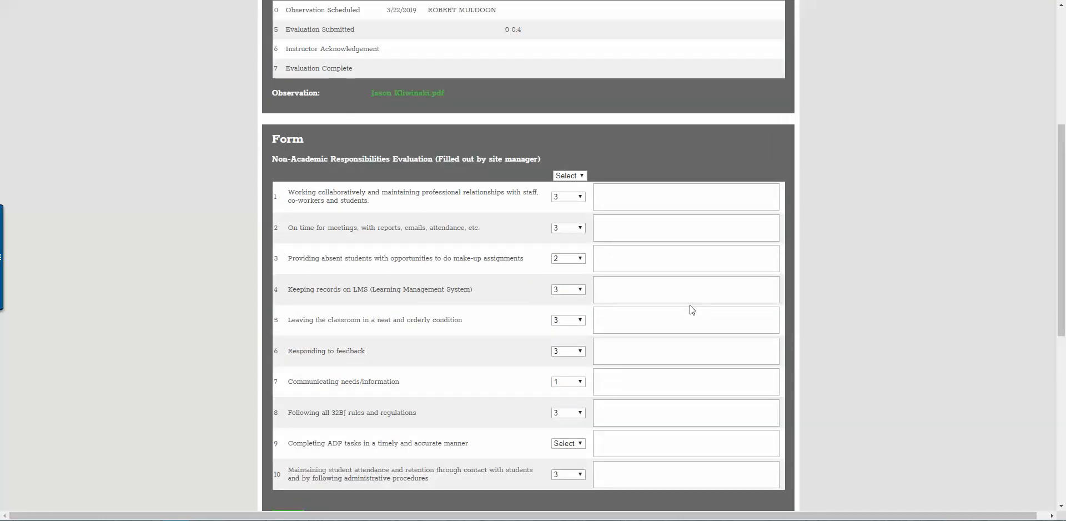
{"action": "scroll", "coordinate": [691, 310], "scroll_direction": "up", "scroll_amount": 3}
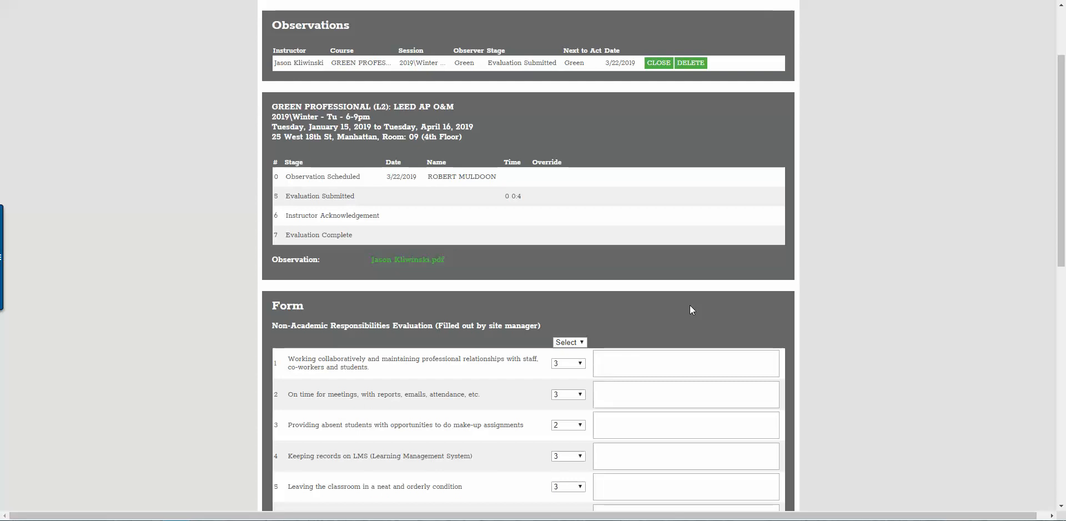